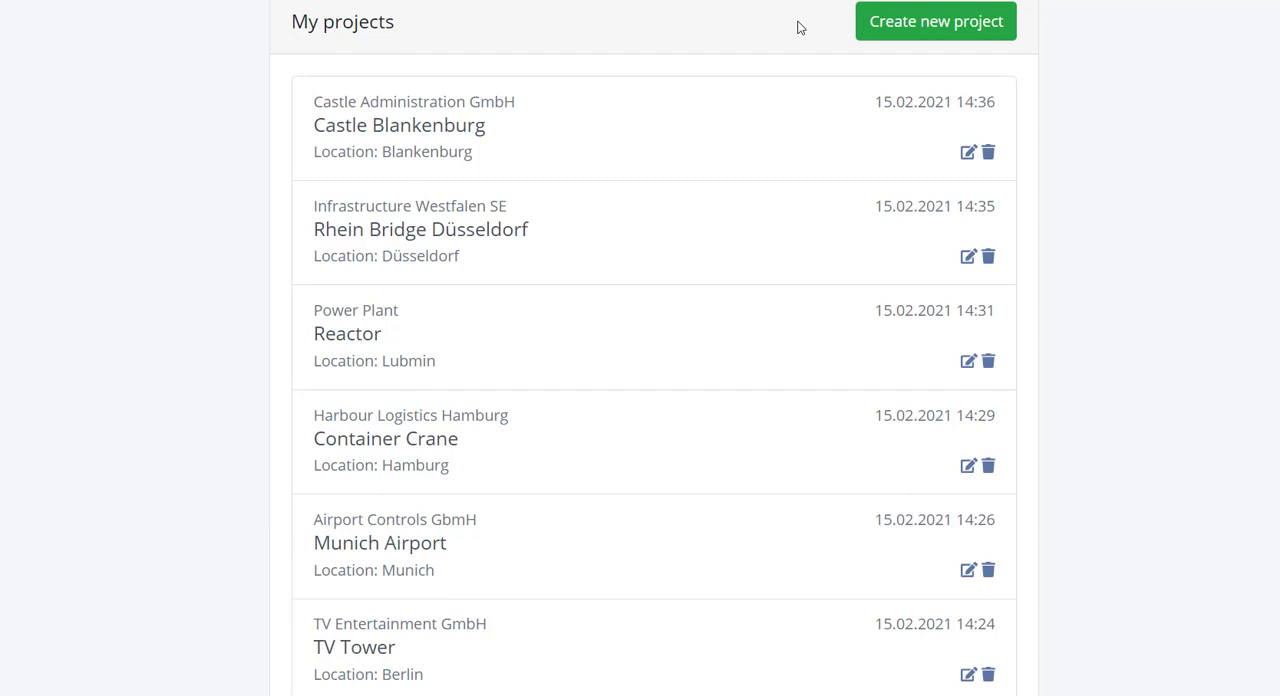
Step: Create a new project named GEDA Tower for customer GEDA GmbH with the description "Location: Bäumenheim"
left_click(877, 35)
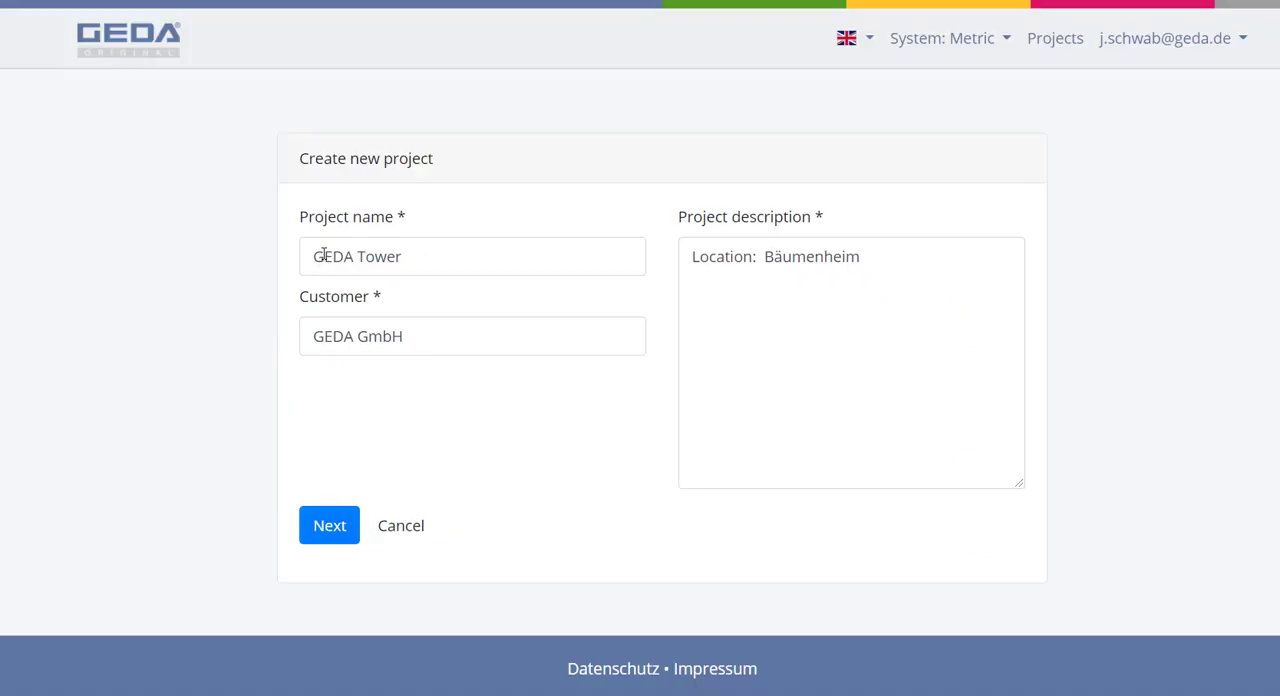
left_click_drag(311, 254, 443, 271)
left_click_drag(316, 336, 422, 341)
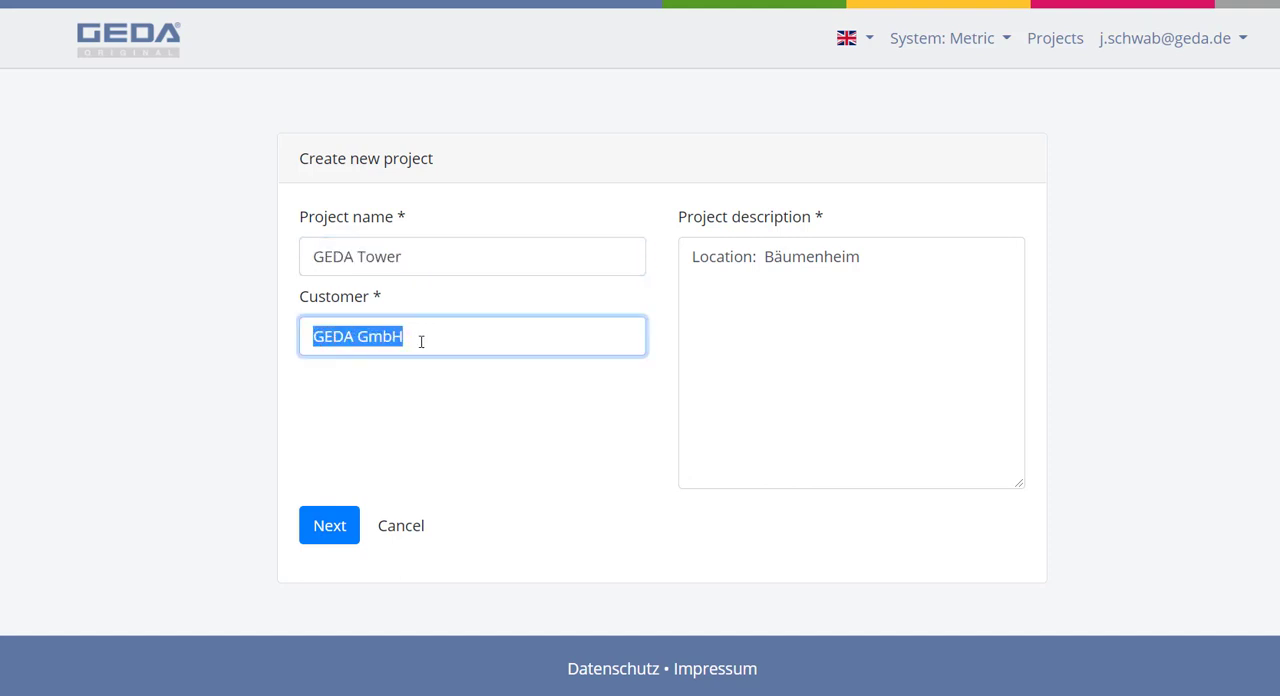
left_click_drag(700, 258, 843, 262)
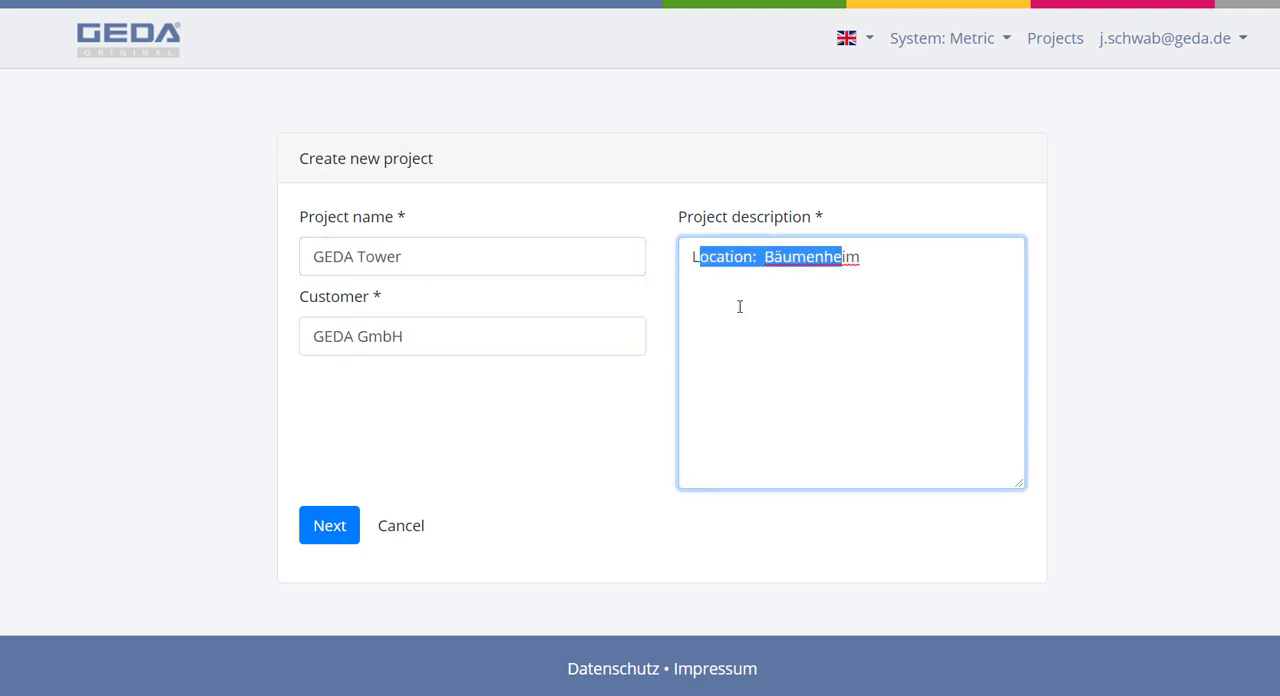
left_click(326, 527)
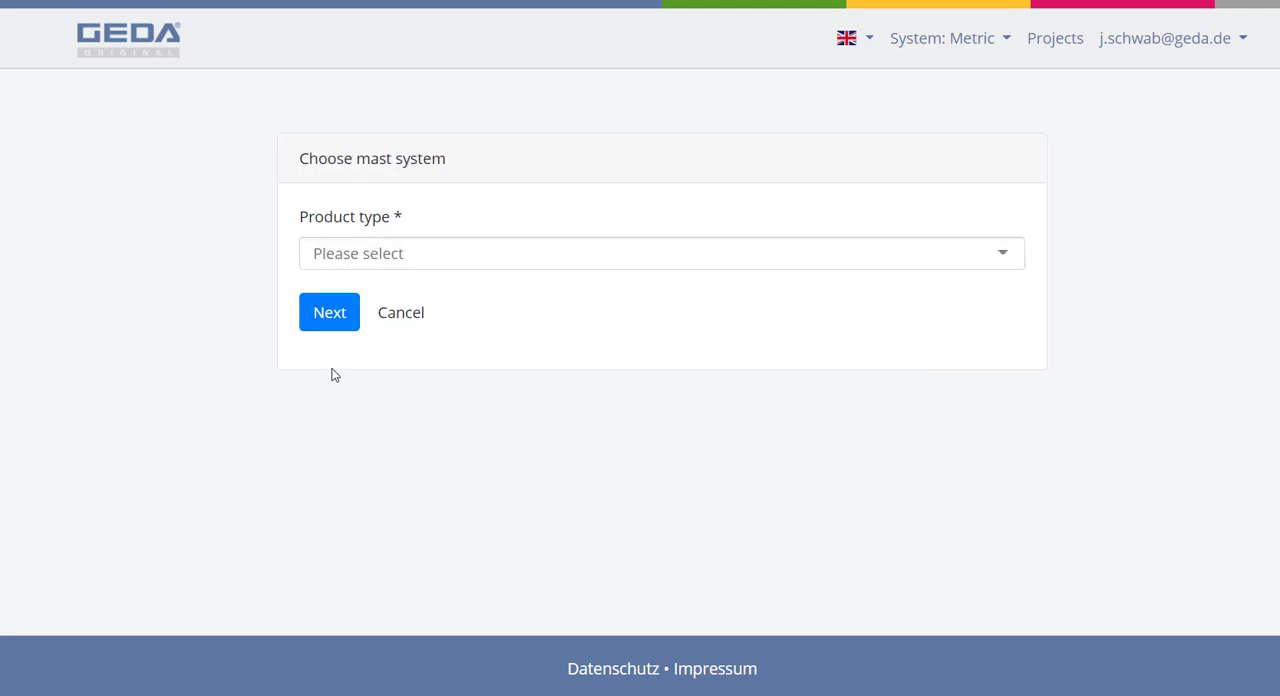
Step: Choose the two mast system as product type and save 1500 Z/ZP as the GEDA product
left_click(352, 254)
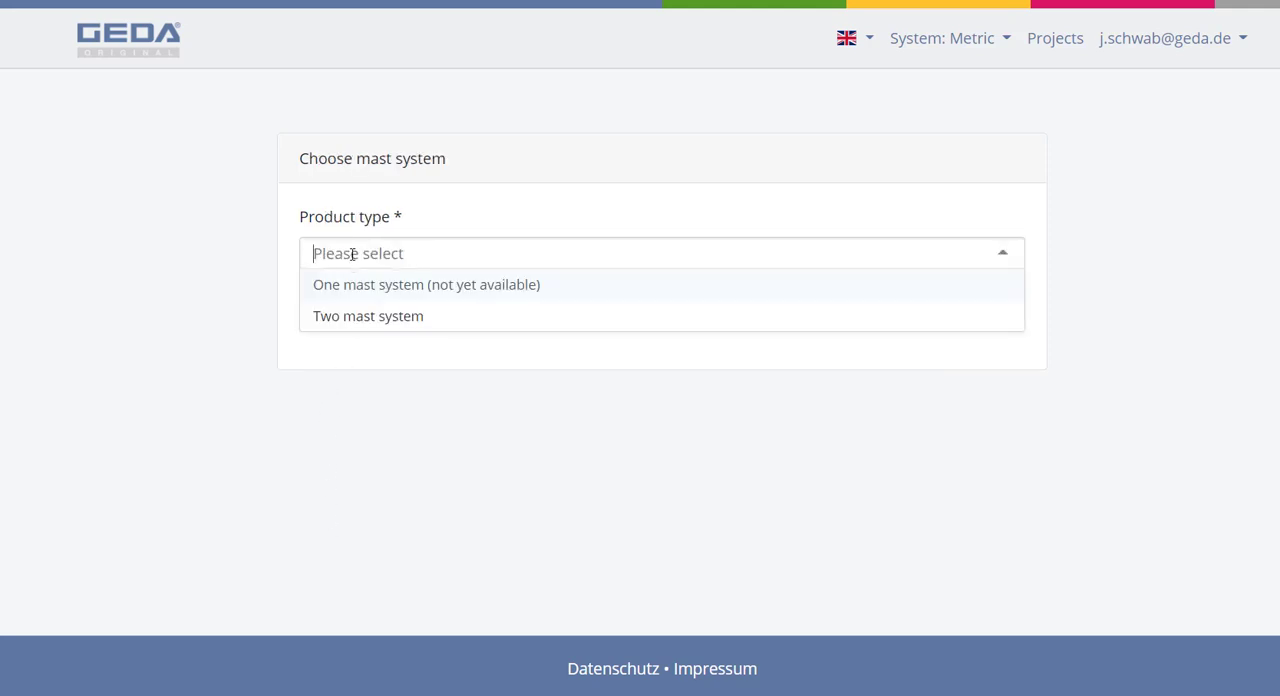
left_click(345, 315)
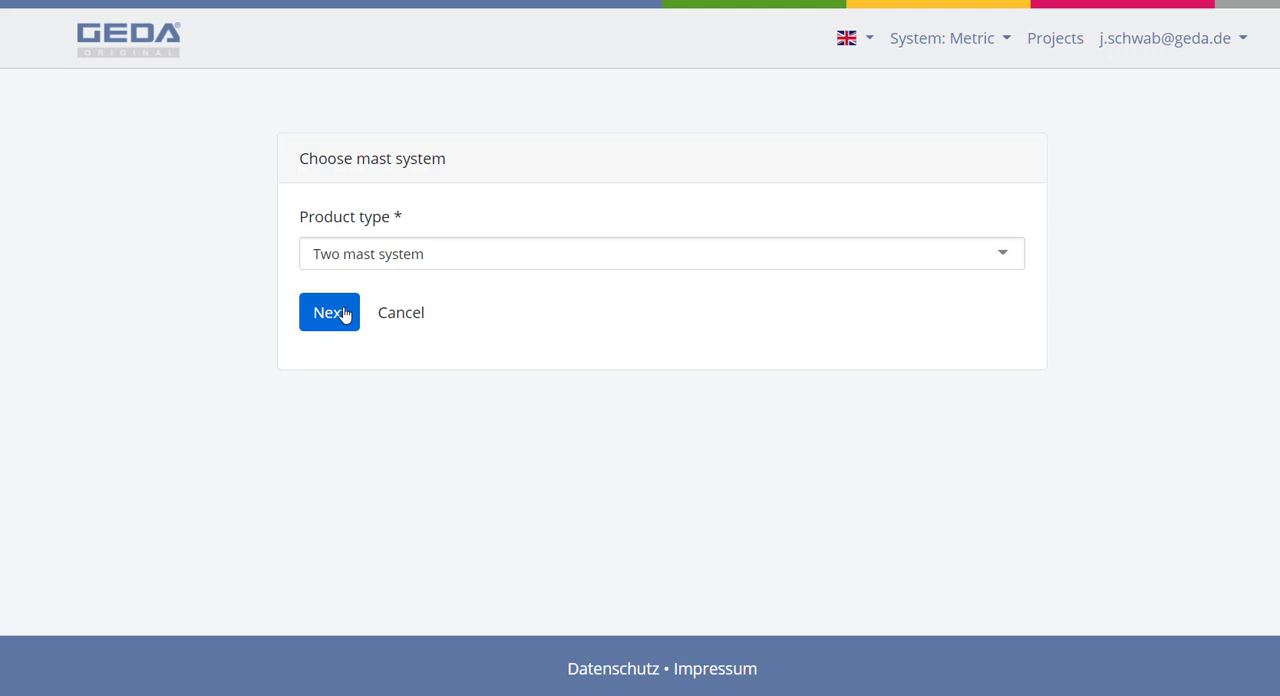
left_click(343, 315)
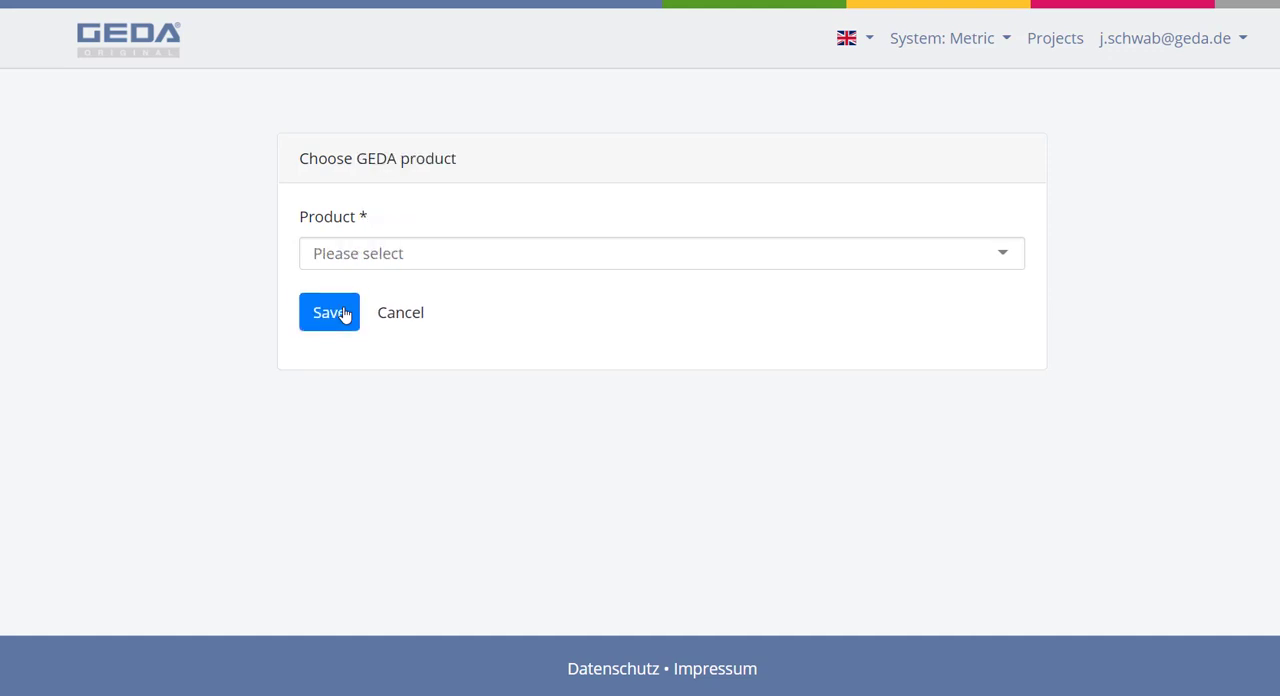
left_click(355, 258)
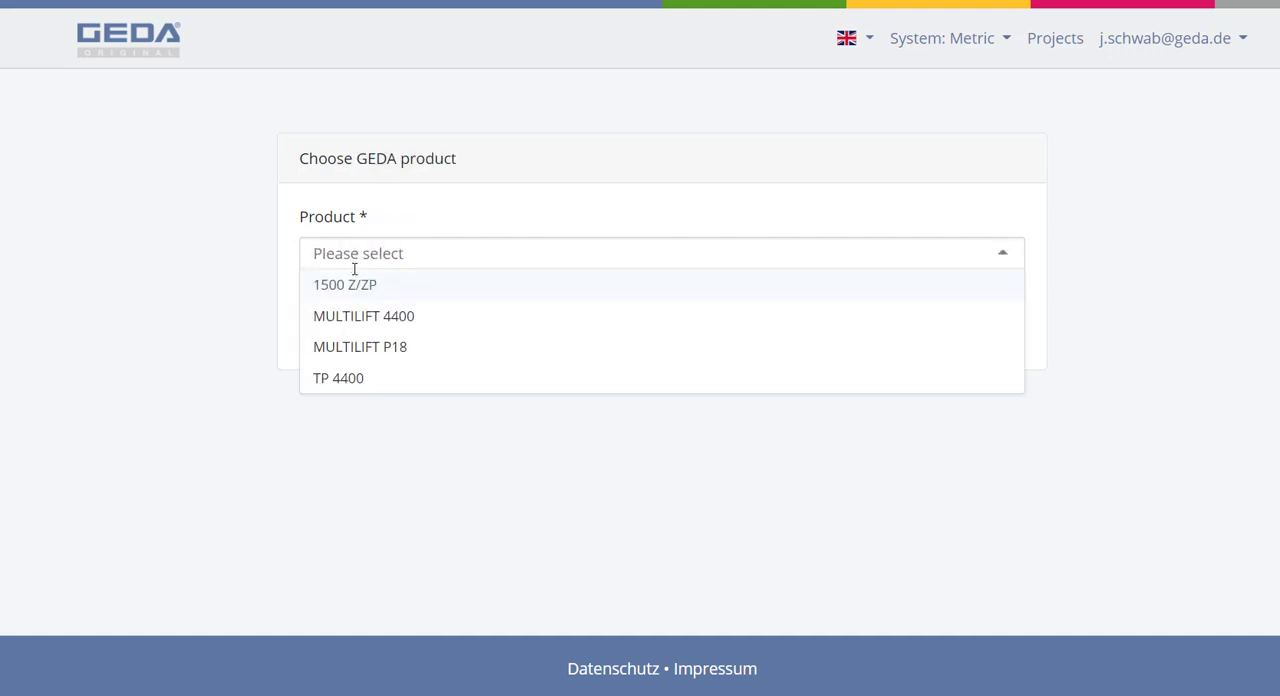
left_click(347, 285)
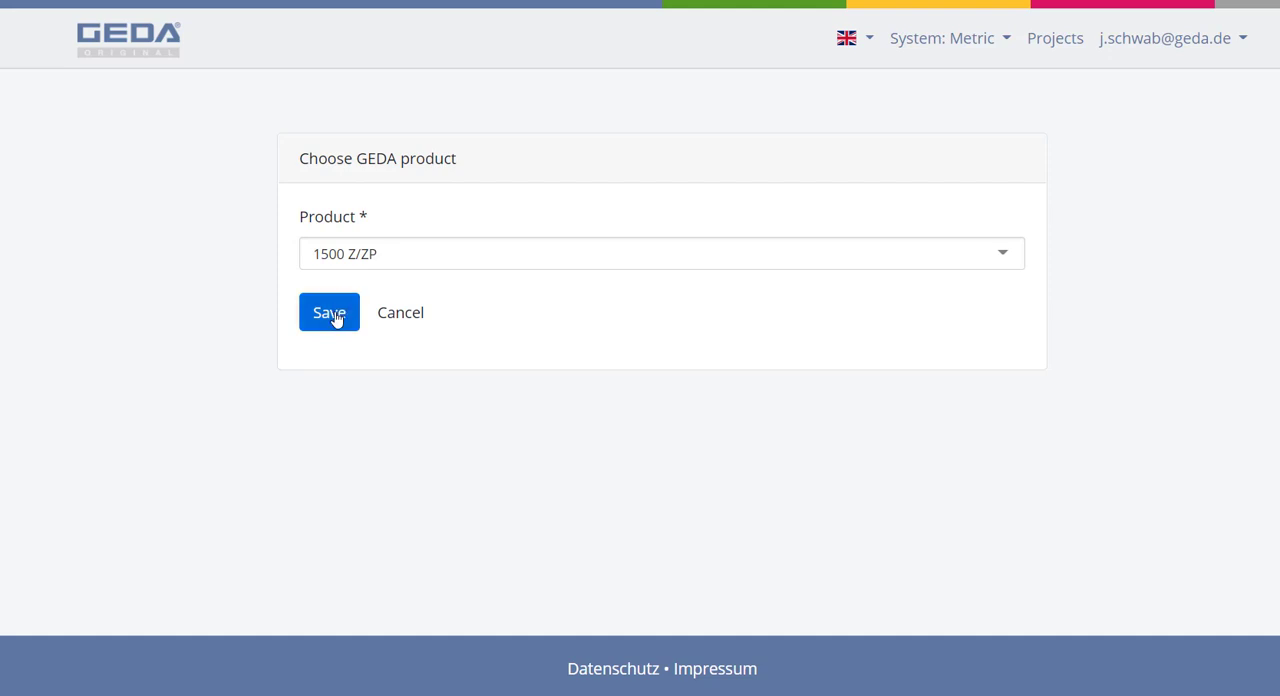
left_click(335, 316)
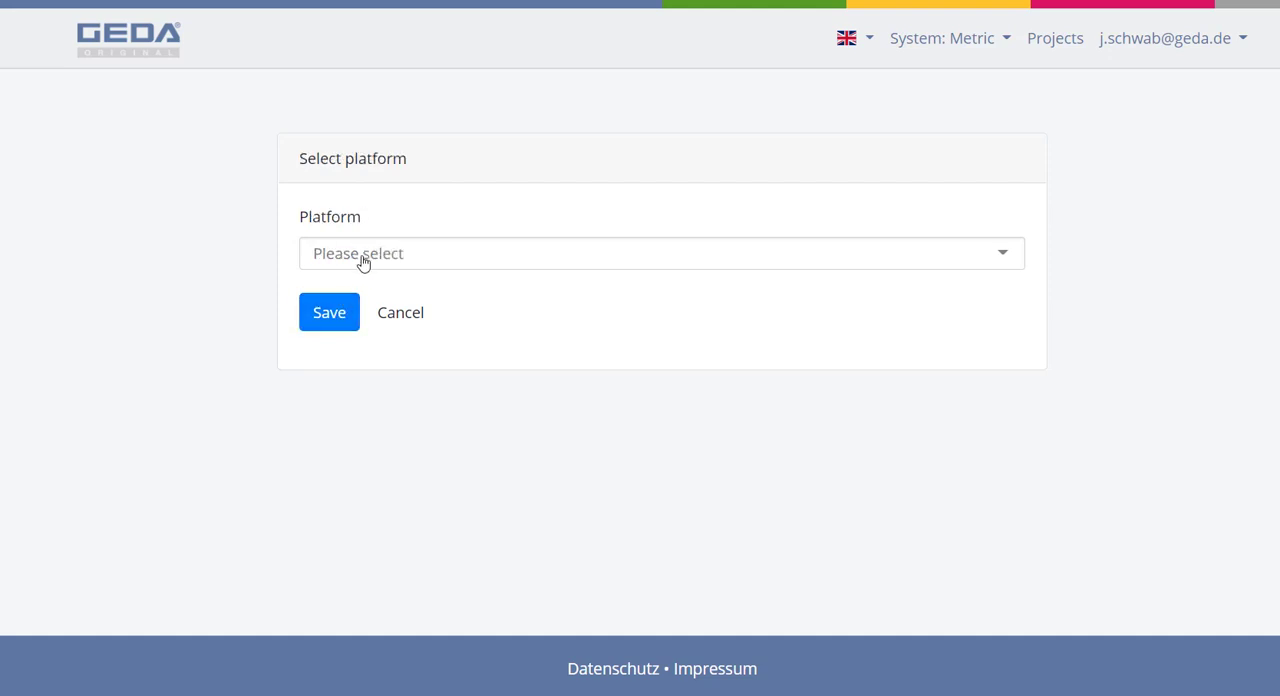
Step: Select the platform A - UNI-X-MAST and save it for the project
left_click(362, 262)
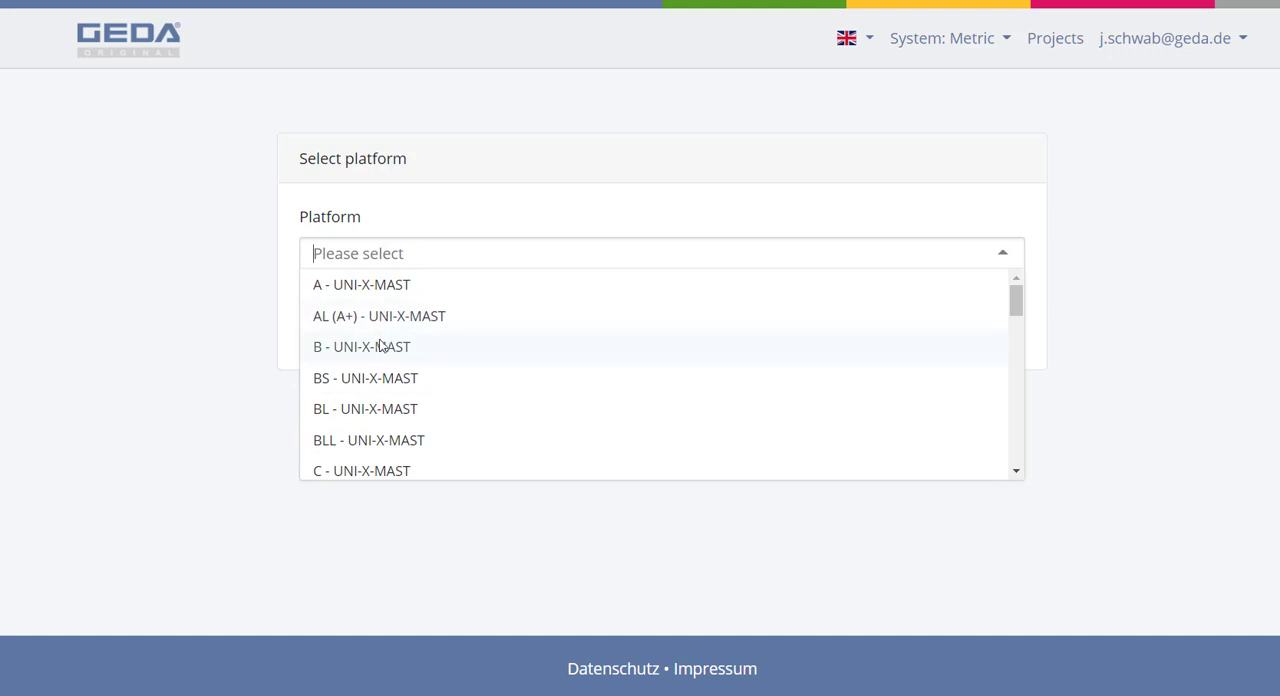
scroll(374, 420, "down", 8)
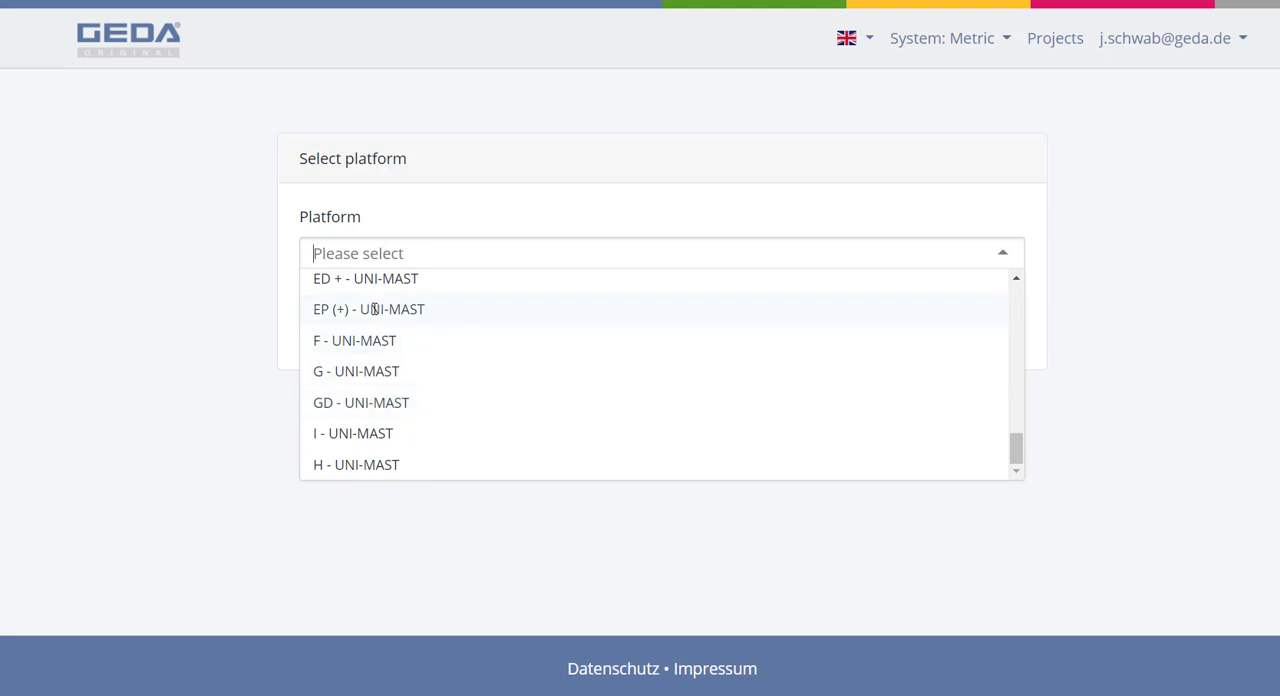
scroll(366, 362, "up", 8)
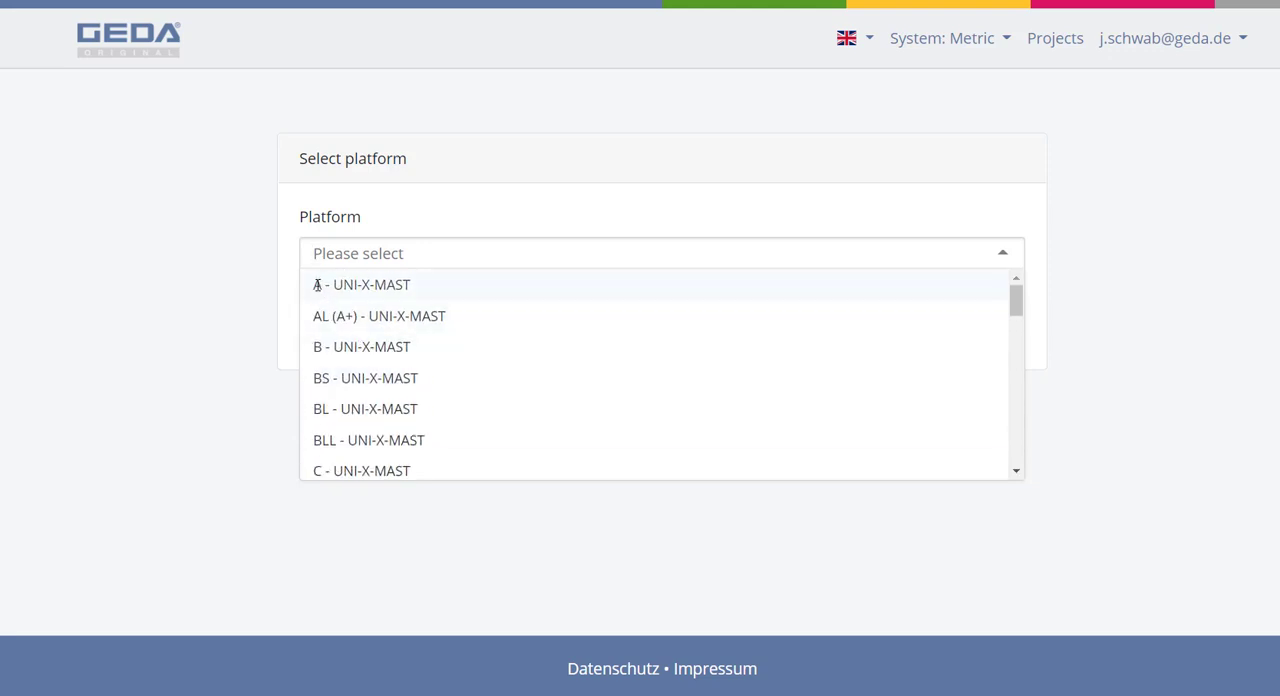
left_click(349, 285)
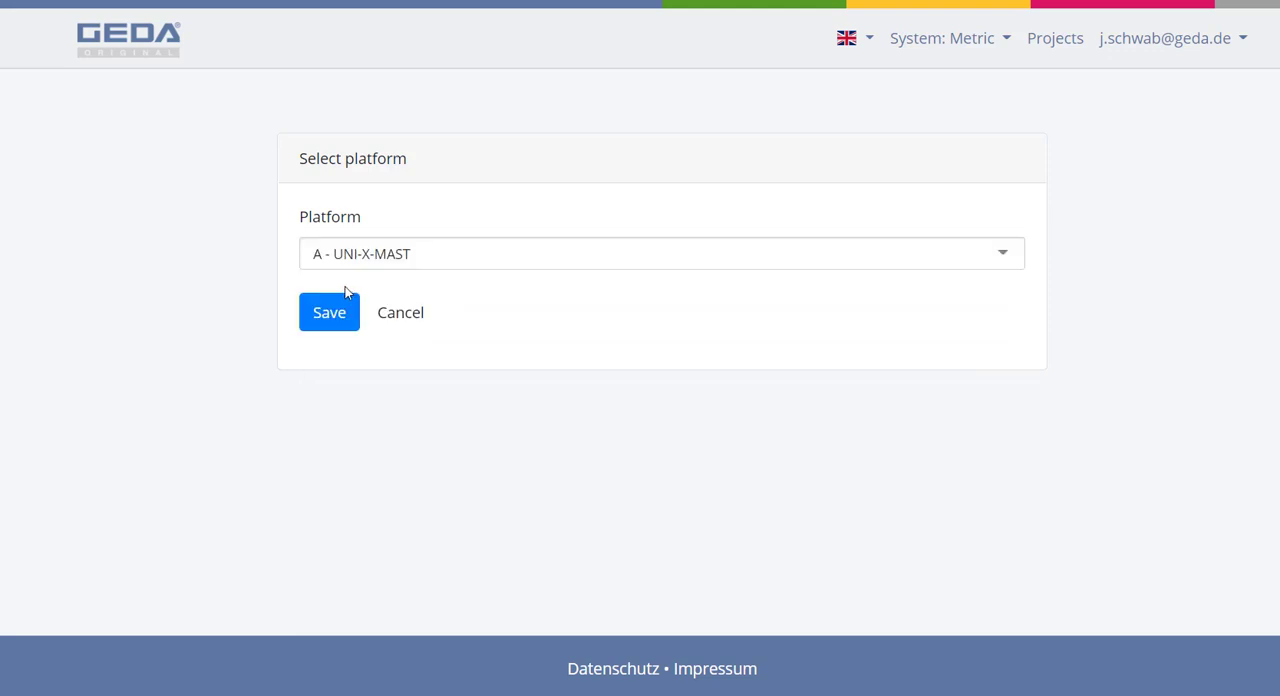
left_click(331, 316)
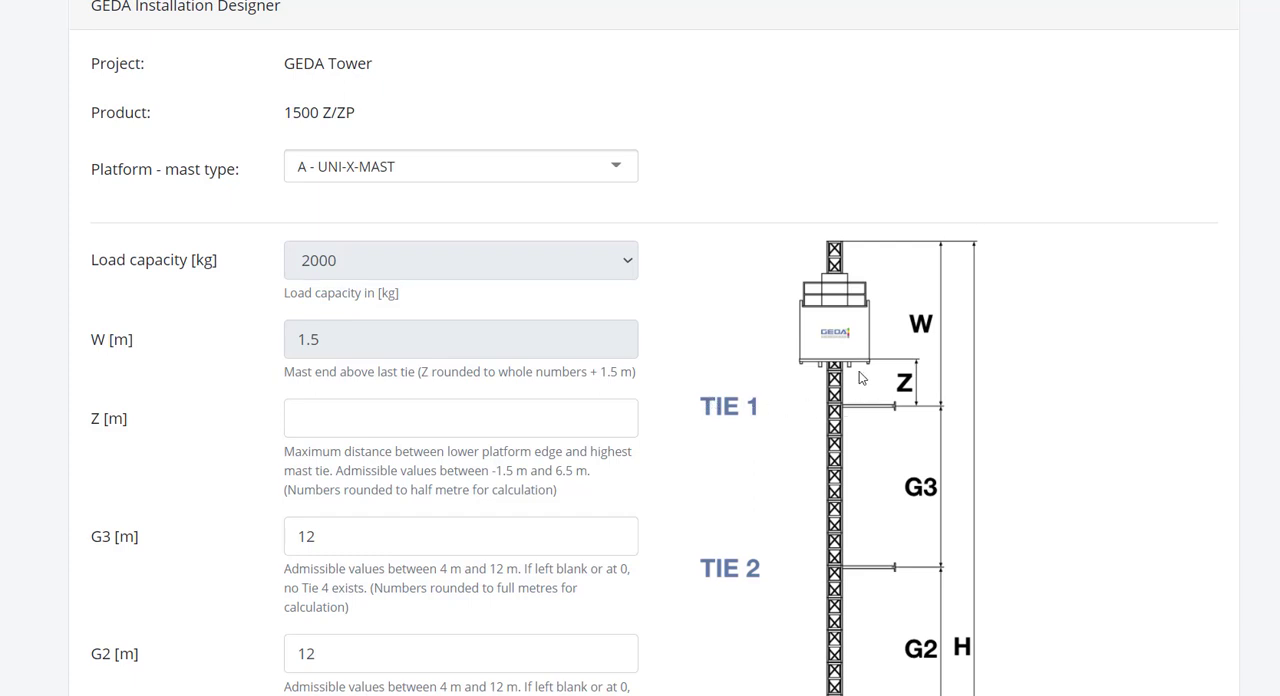
Step: Set Z, the distance between the lower platform edge and the highest mast tie, to 2 m
left_click(468, 430)
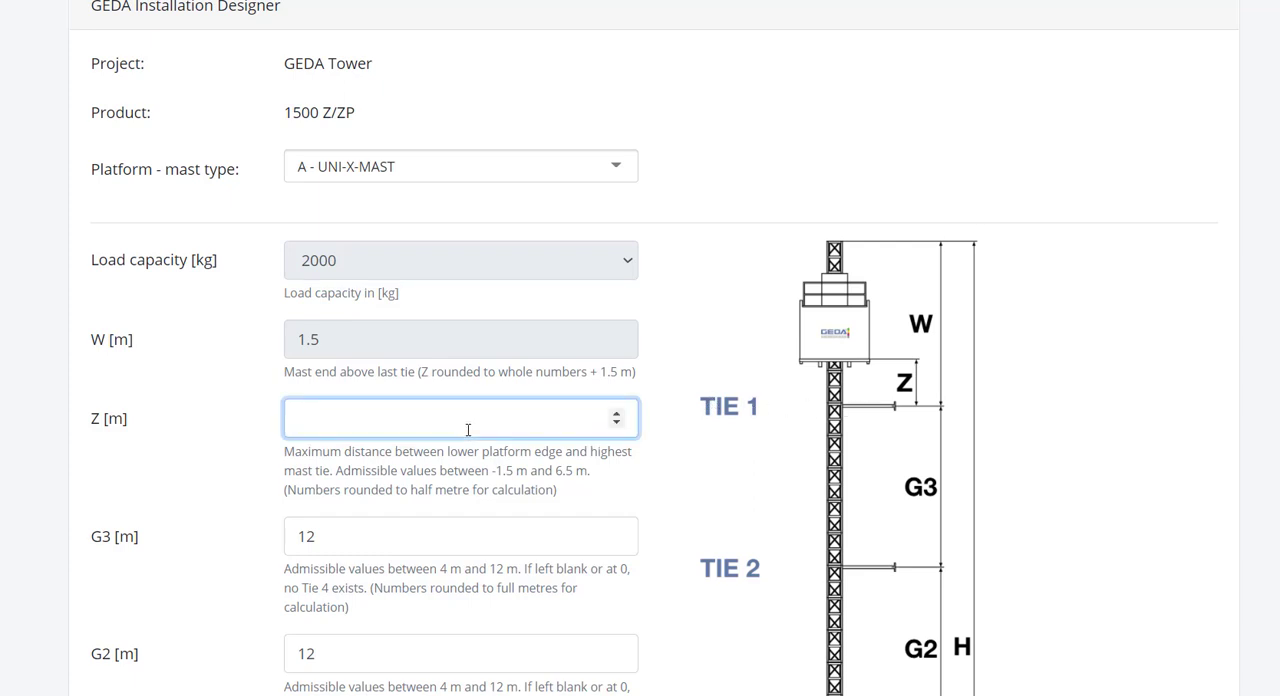
type("2")
scroll(443, 423, "down", 3)
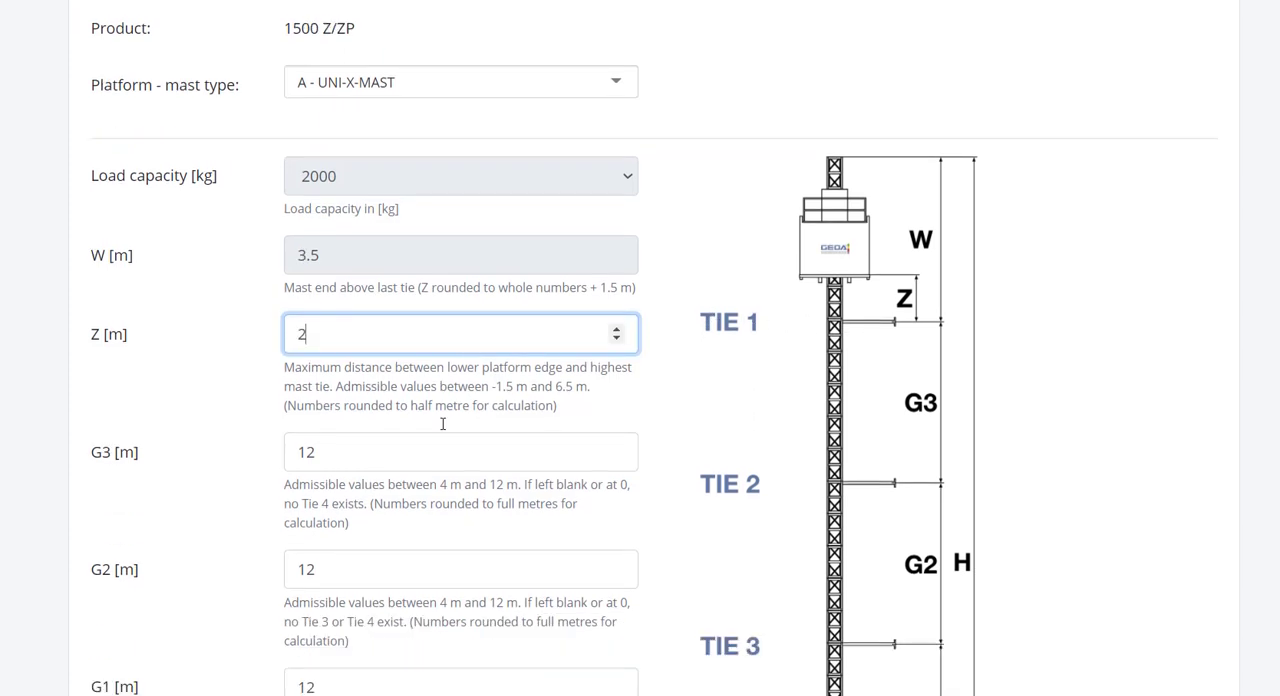
Step: Set the tie distances G3, G2 and G1 to 10 m each
scroll(251, 437, "down", 1)
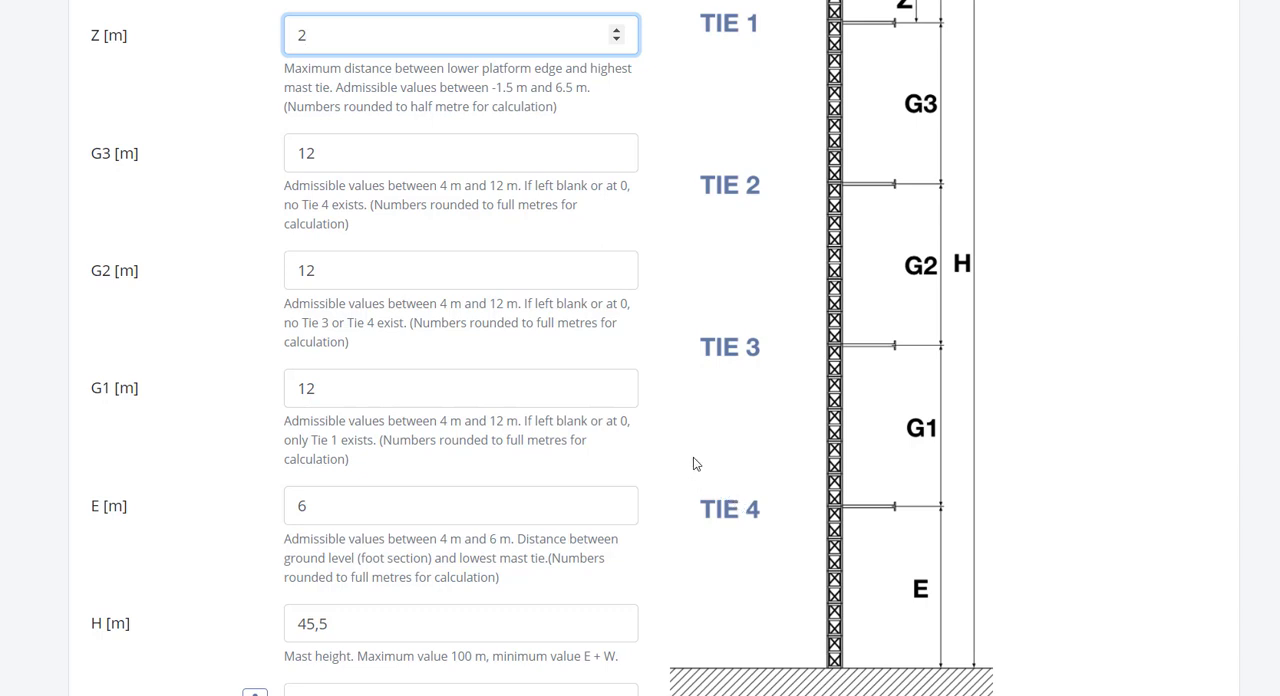
left_click_drag(426, 166, 261, 186)
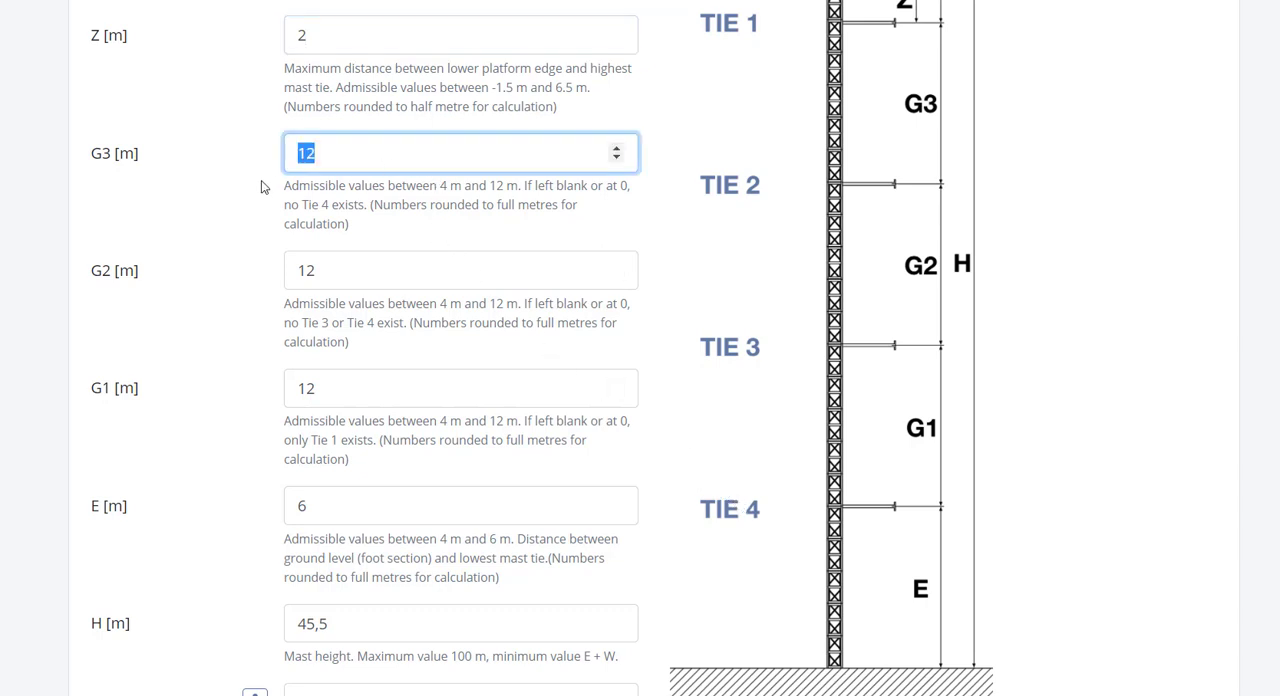
type("10")
left_click_drag(348, 272, 276, 285)
type("10")
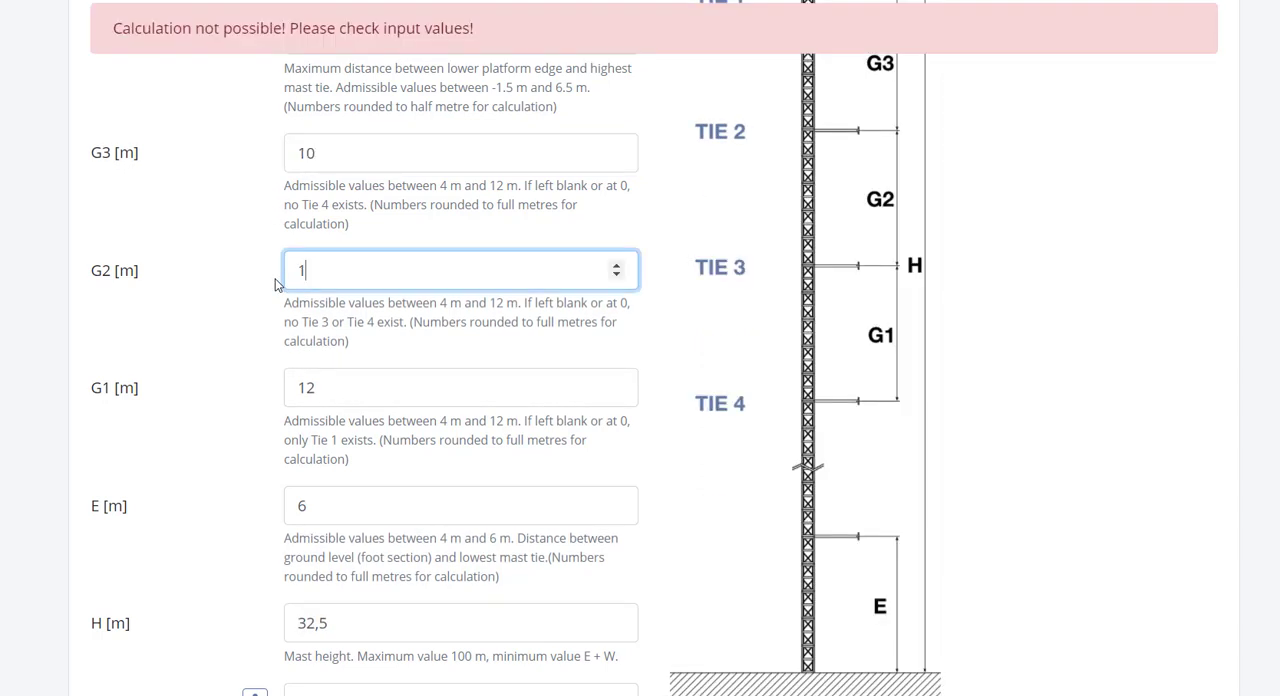
left_click(343, 388)
left_click_drag(343, 388, 256, 395)
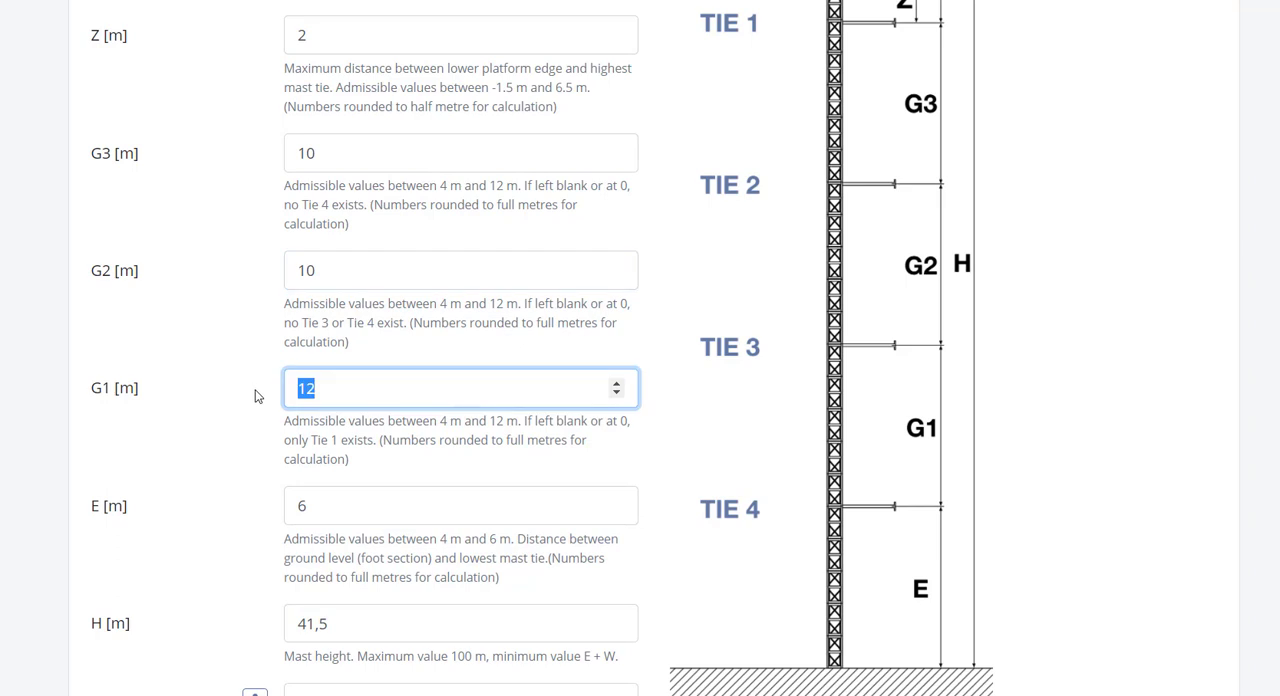
type("10")
Step: Set the mast height H to 80 m
left_click(334, 488)
left_click_drag(334, 487, 242, 492)
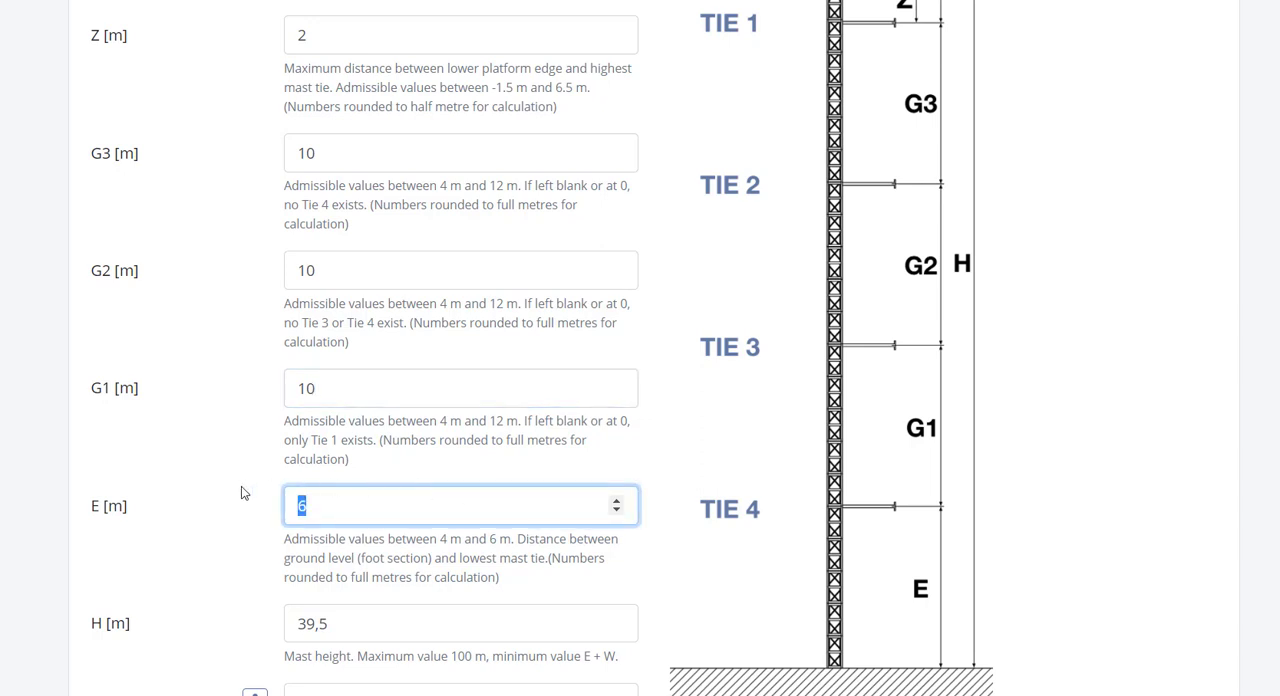
scroll(241, 495, "down", 1)
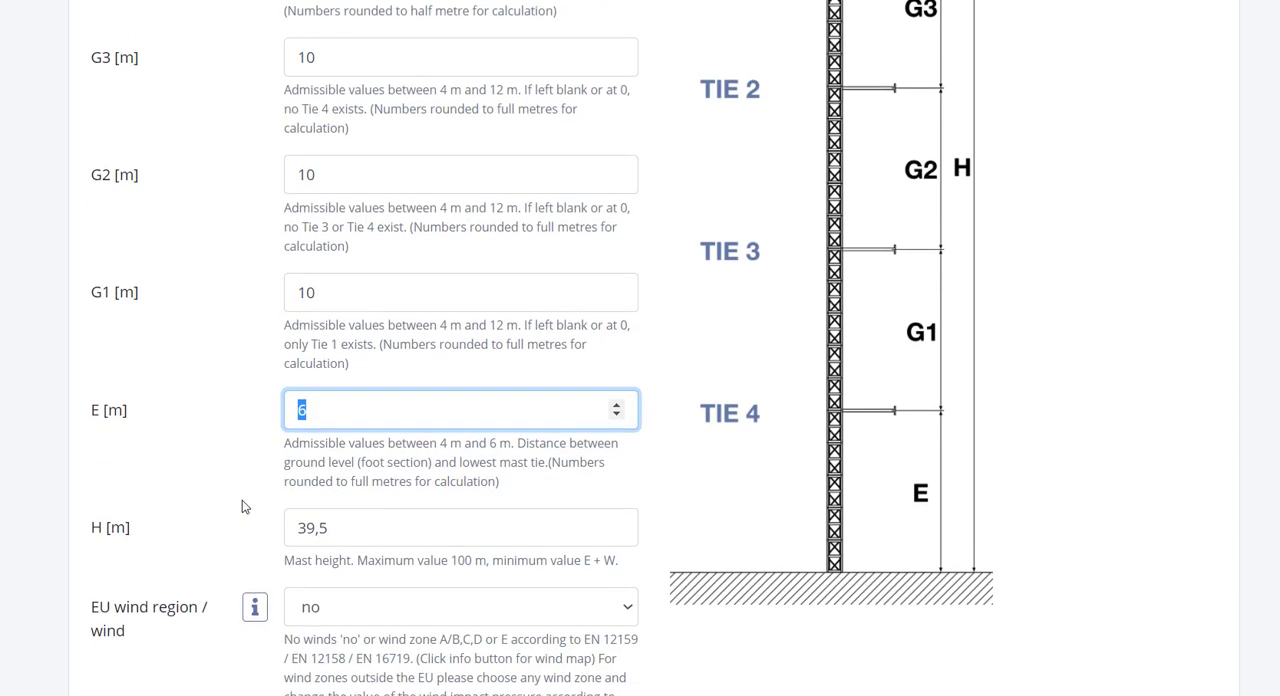
left_click_drag(357, 531, 277, 532)
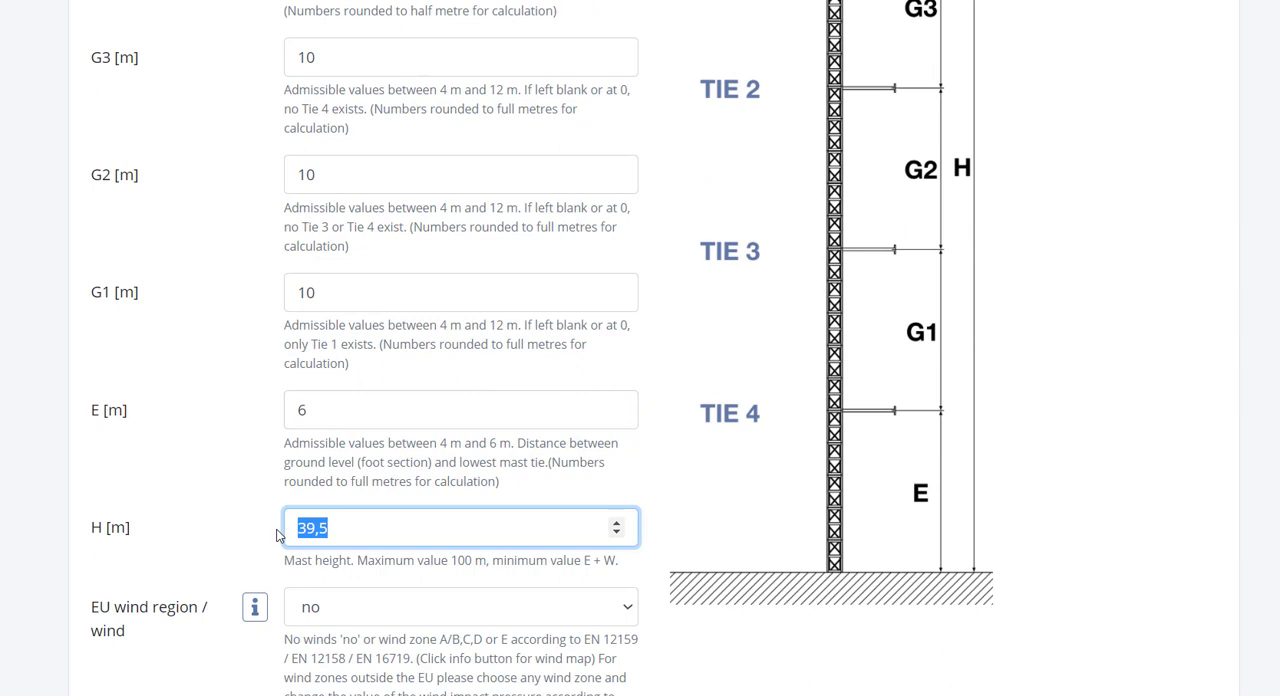
type("80")
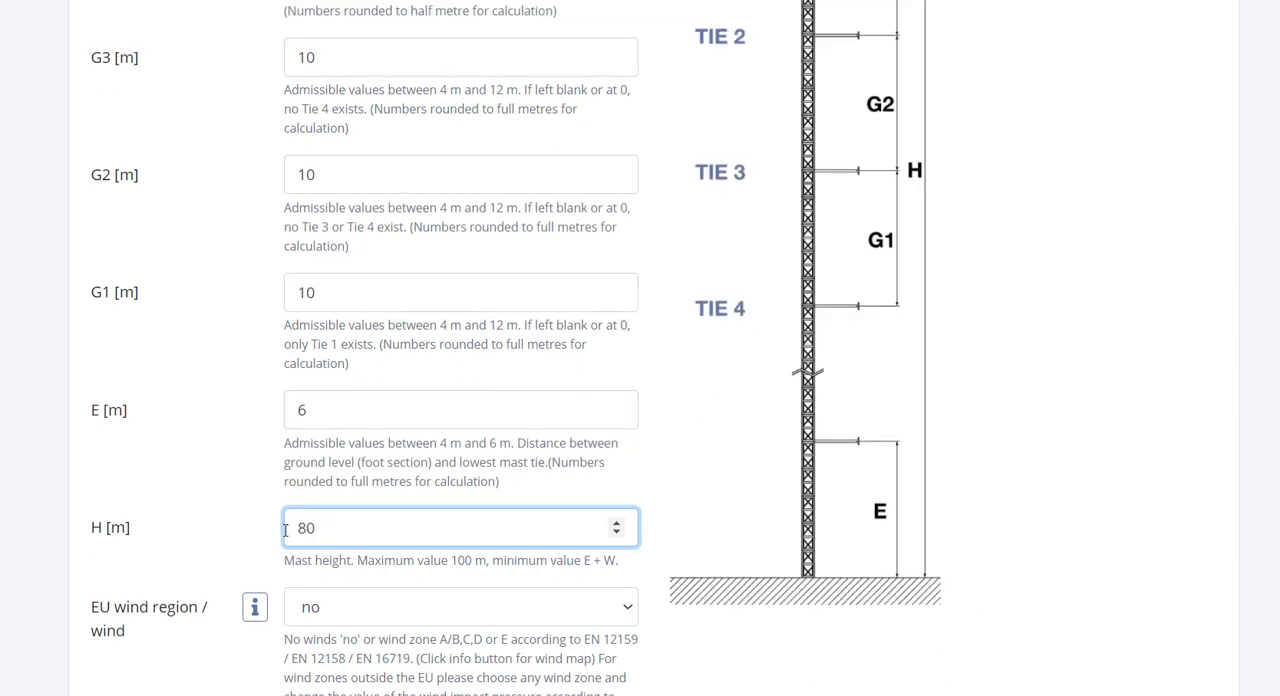
left_click(310, 541)
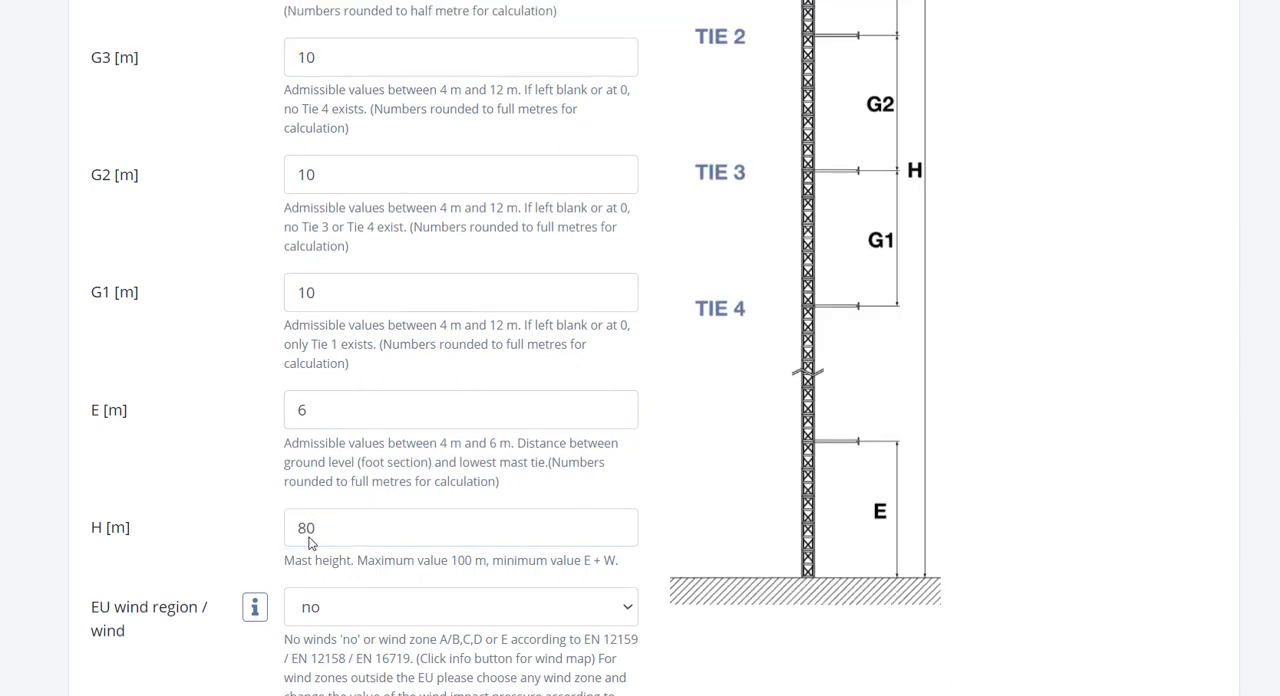
Step: Consult the European wind map and set the EU wind region to A/B
scroll(310, 541, "down", 1)
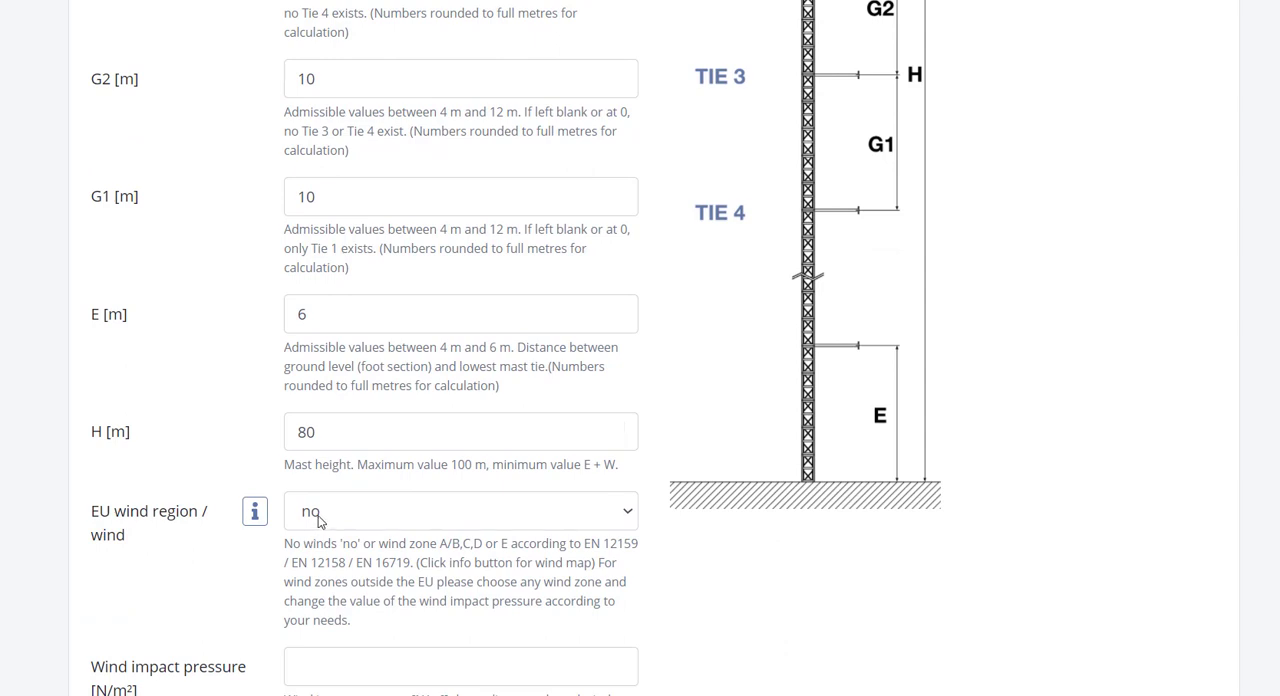
left_click(320, 520)
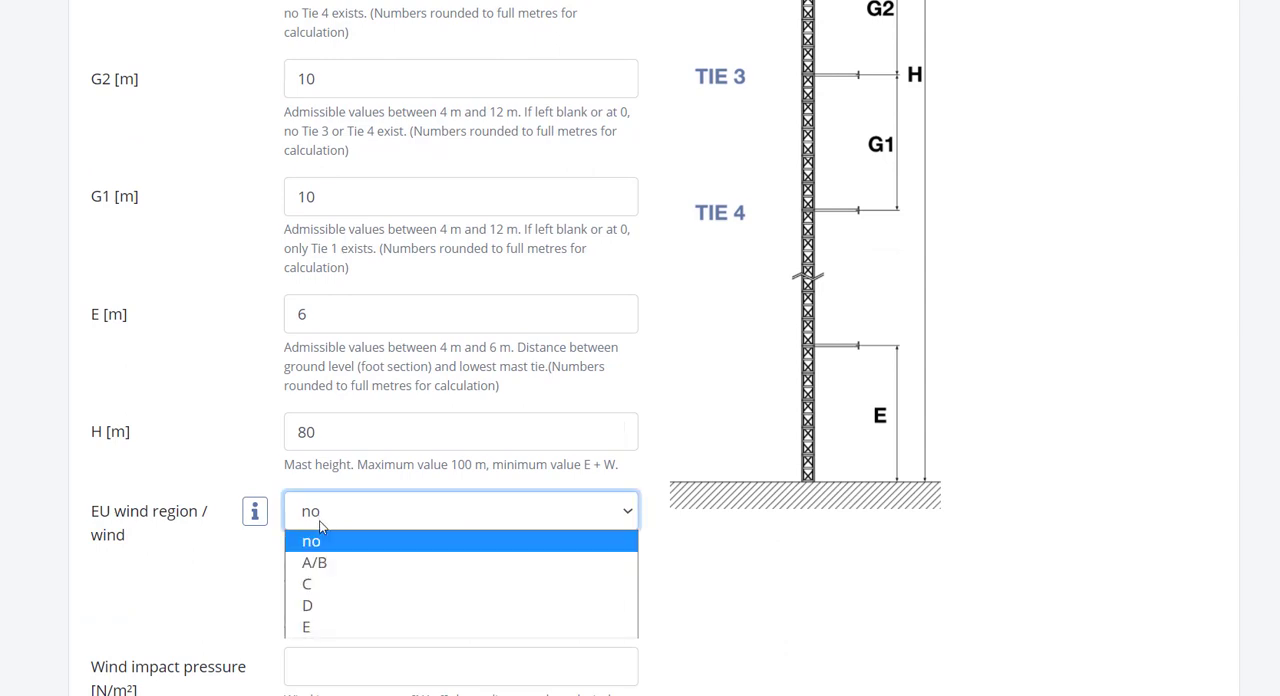
left_click(312, 541)
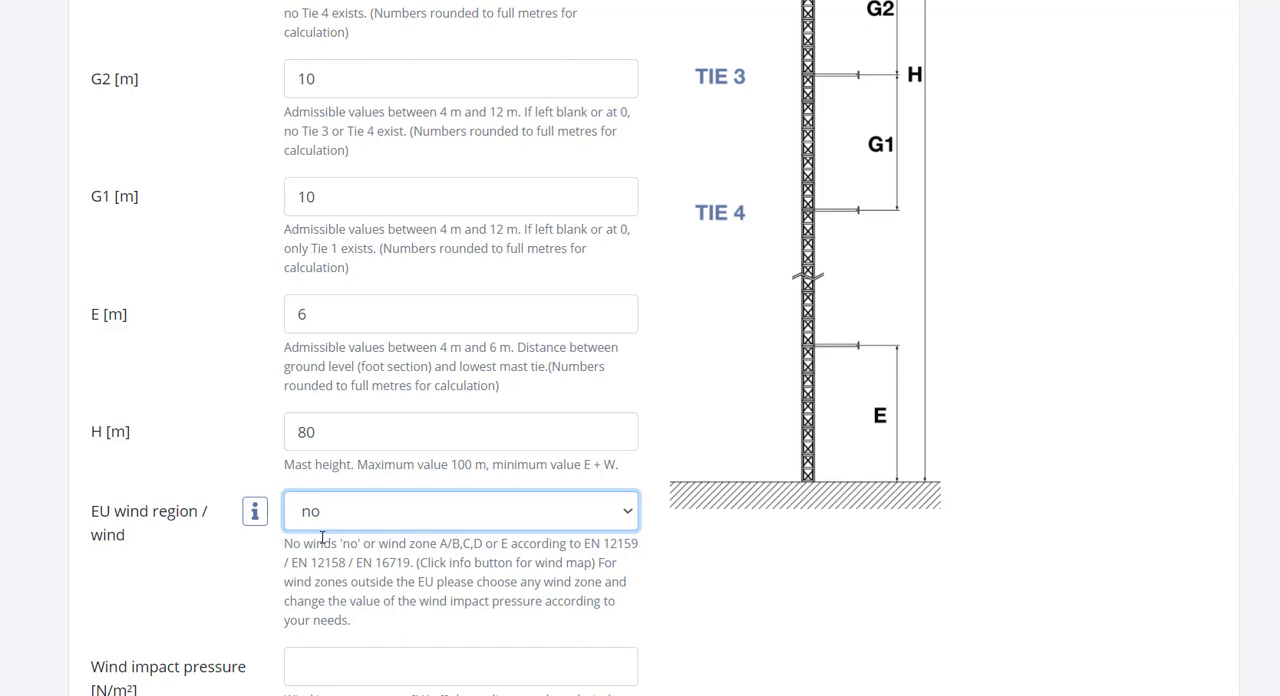
left_click(255, 511)
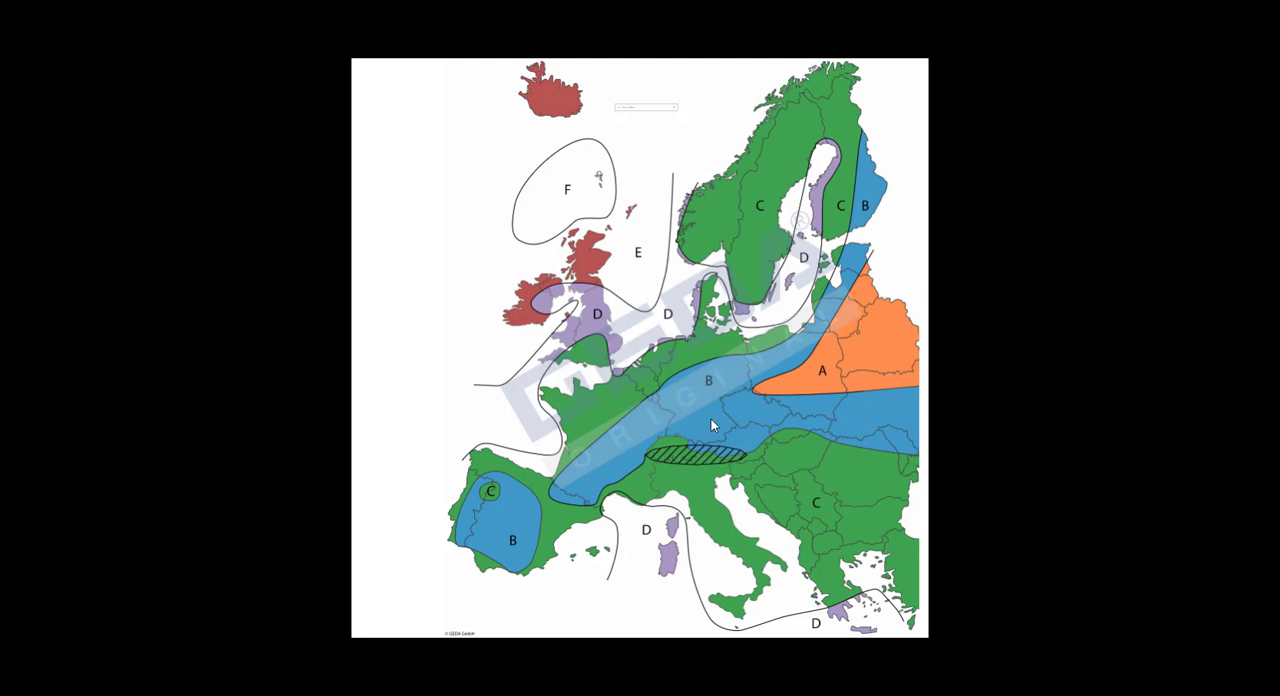
key("Escape")
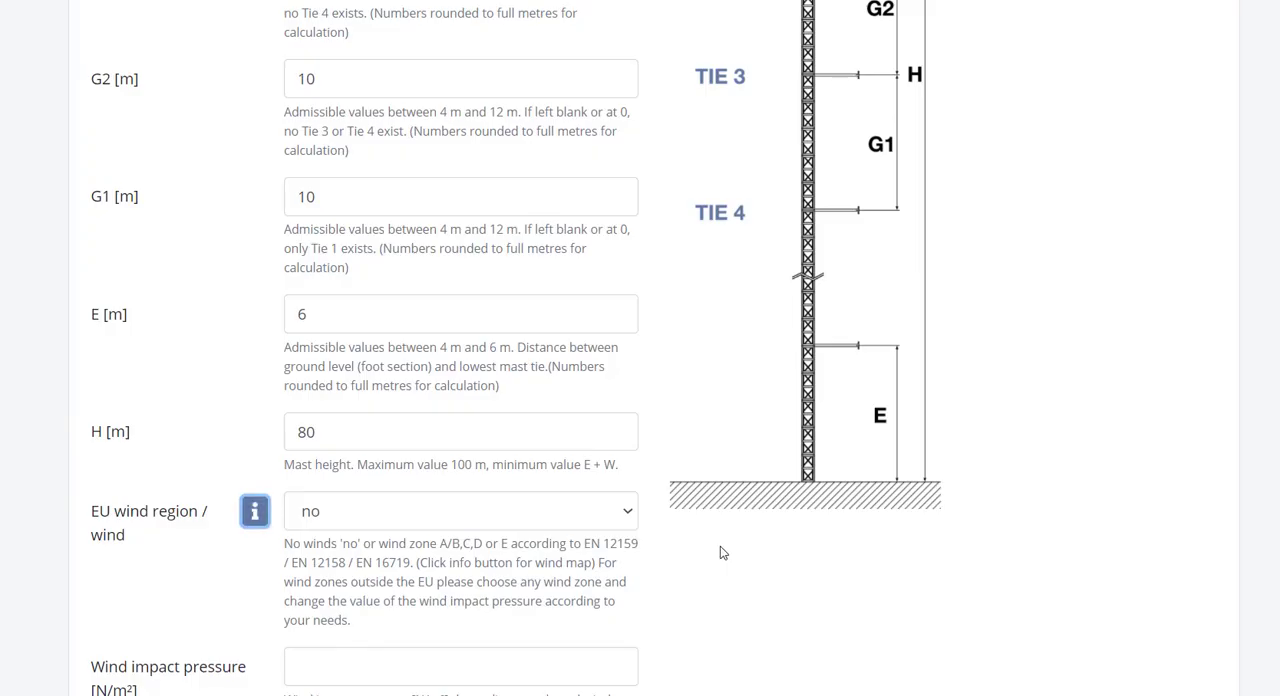
left_click(597, 511)
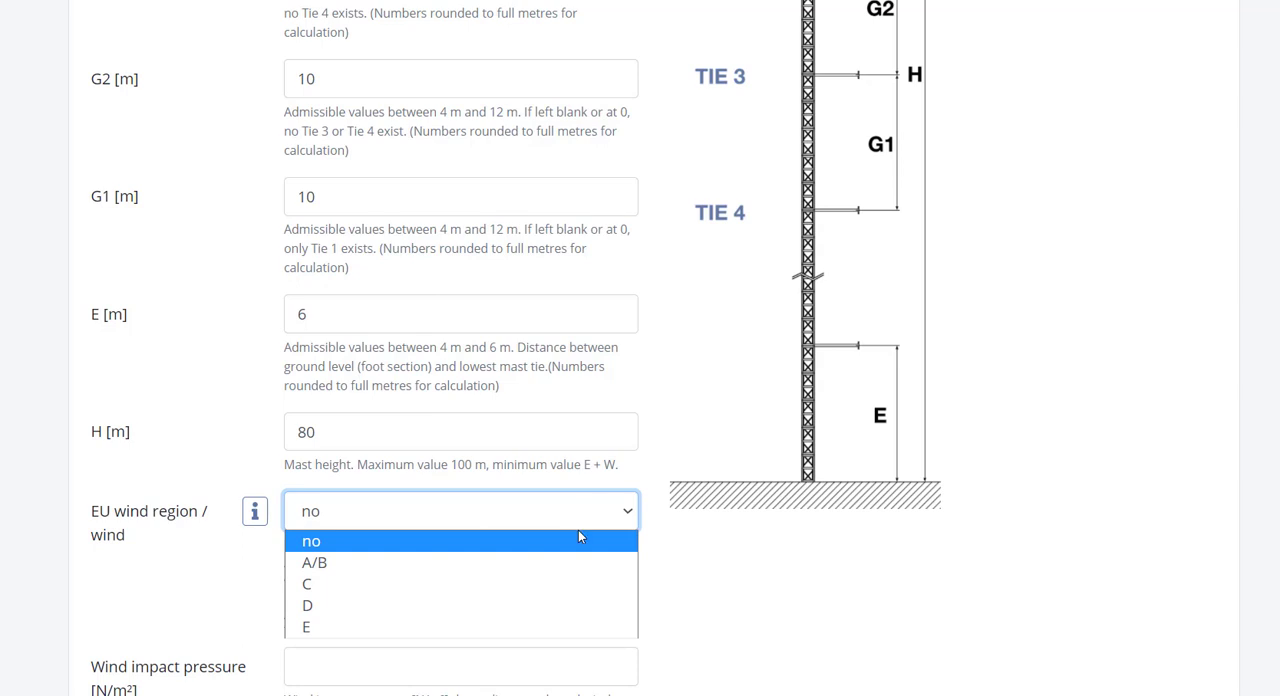
left_click(570, 562)
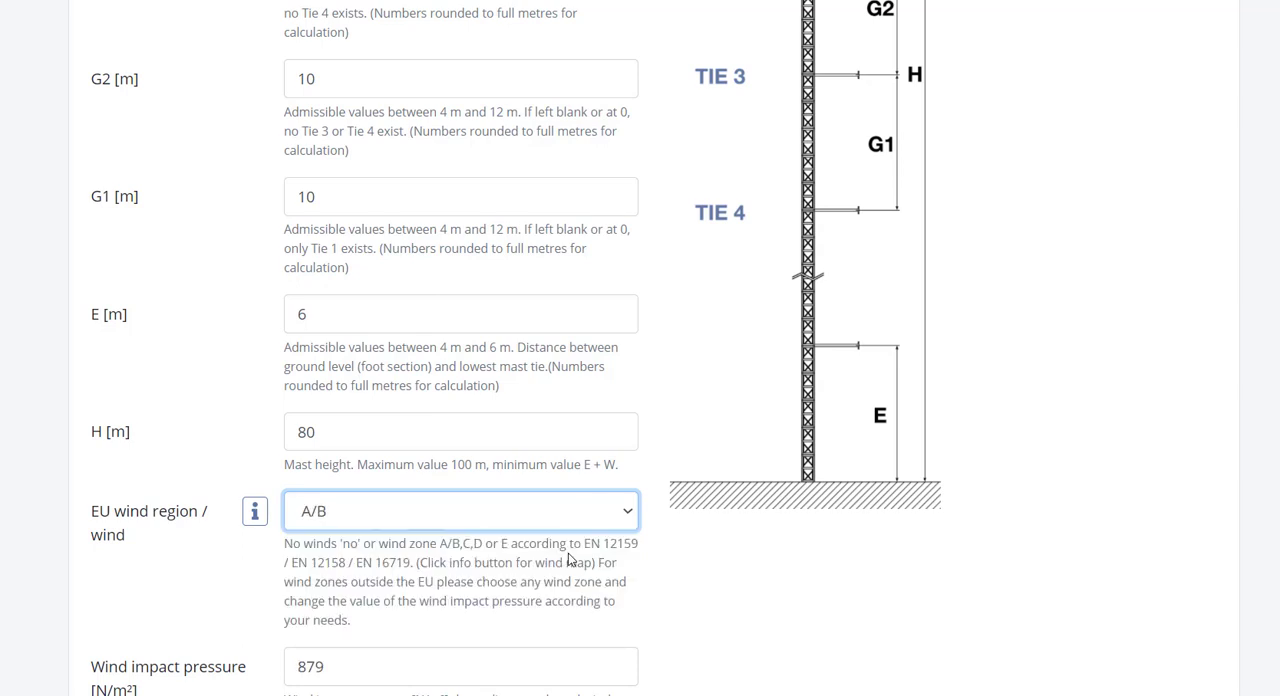
Step: Keep the assembly plank set to yes and the ground condition set to Concrete
scroll(554, 555, "down", 1)
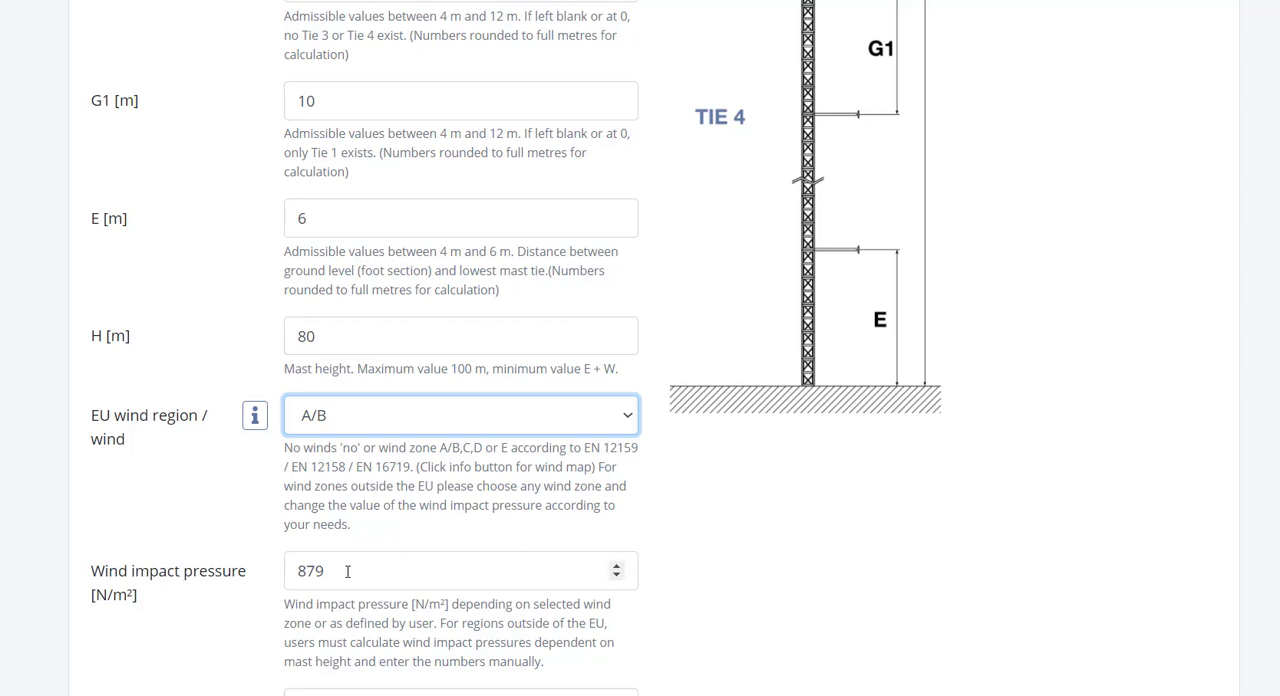
left_click_drag(350, 571, 238, 583)
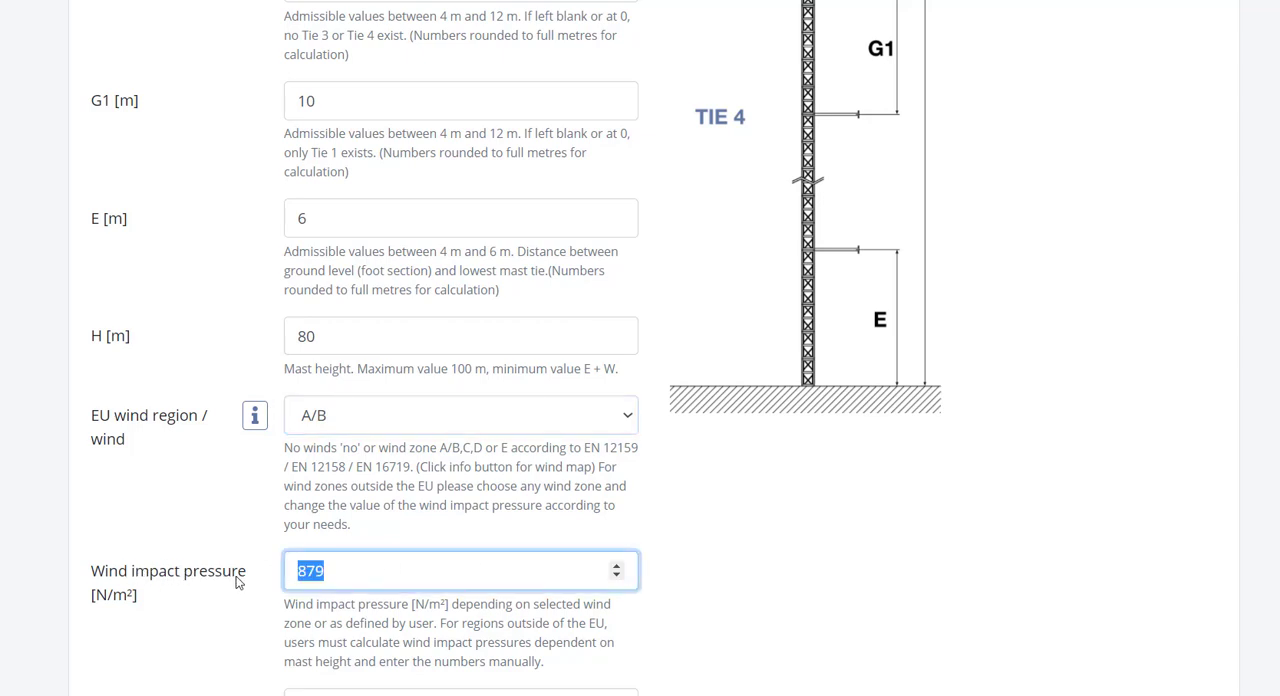
scroll(238, 583, "down", 2)
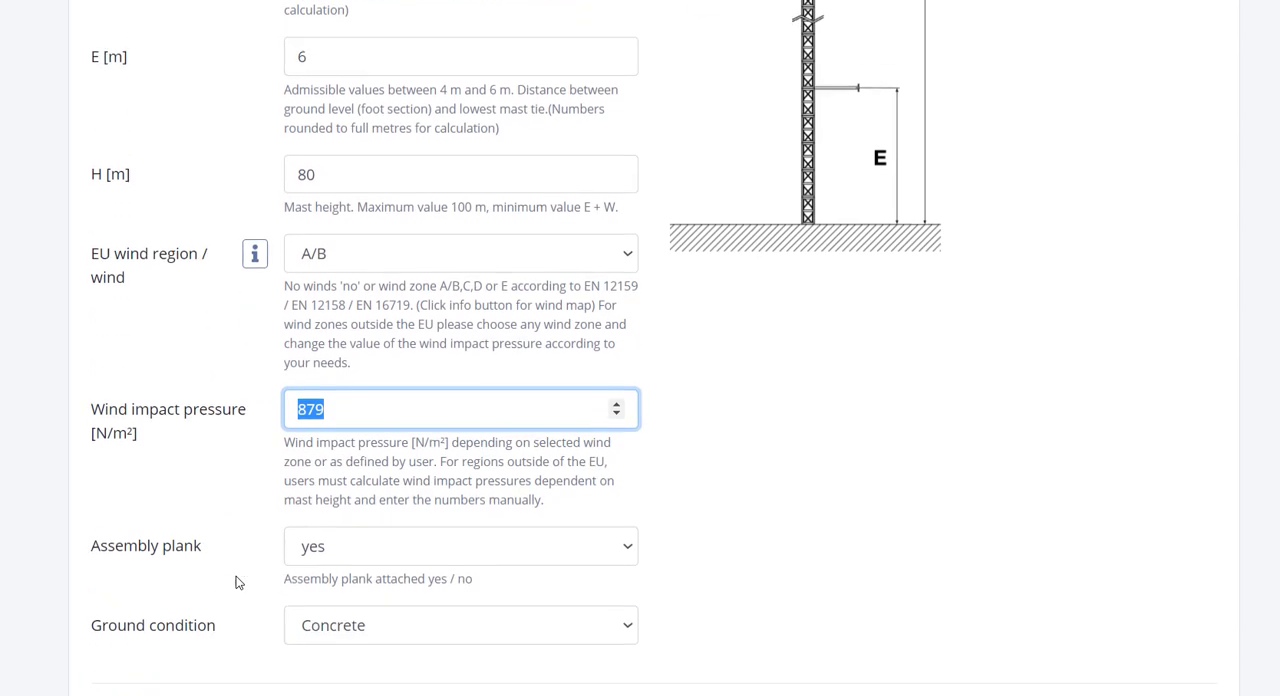
left_click(323, 530)
left_click(335, 554)
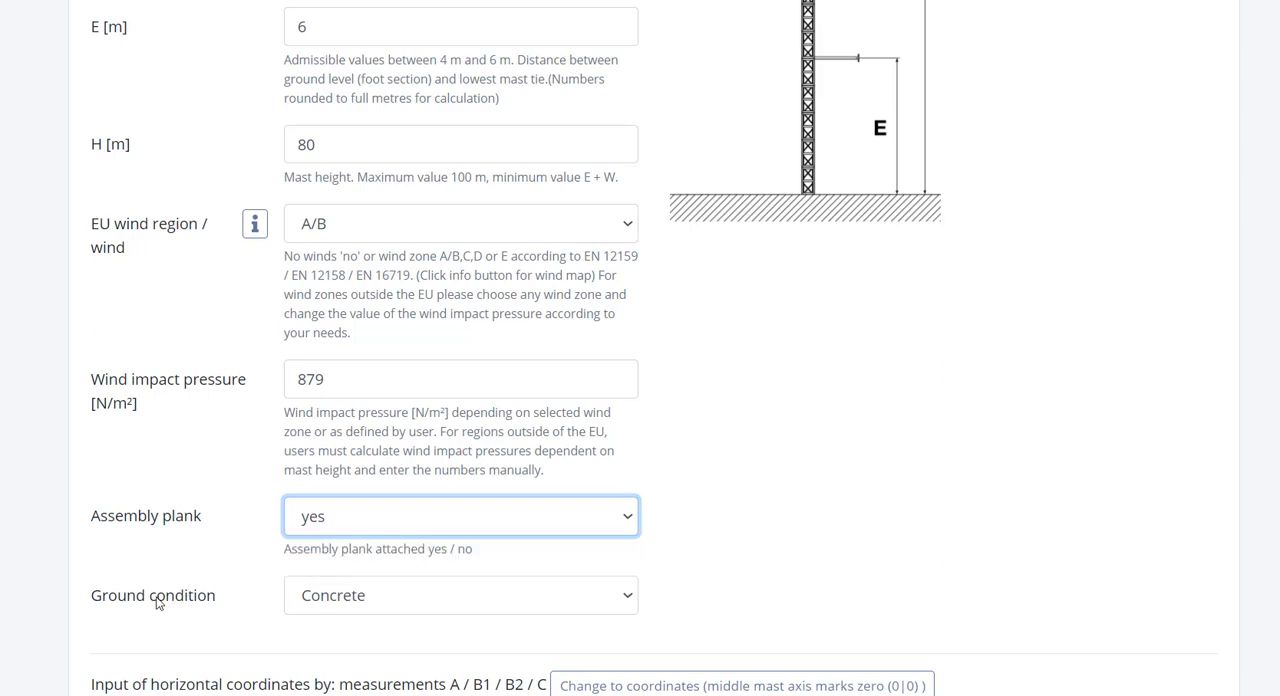
left_click(307, 599)
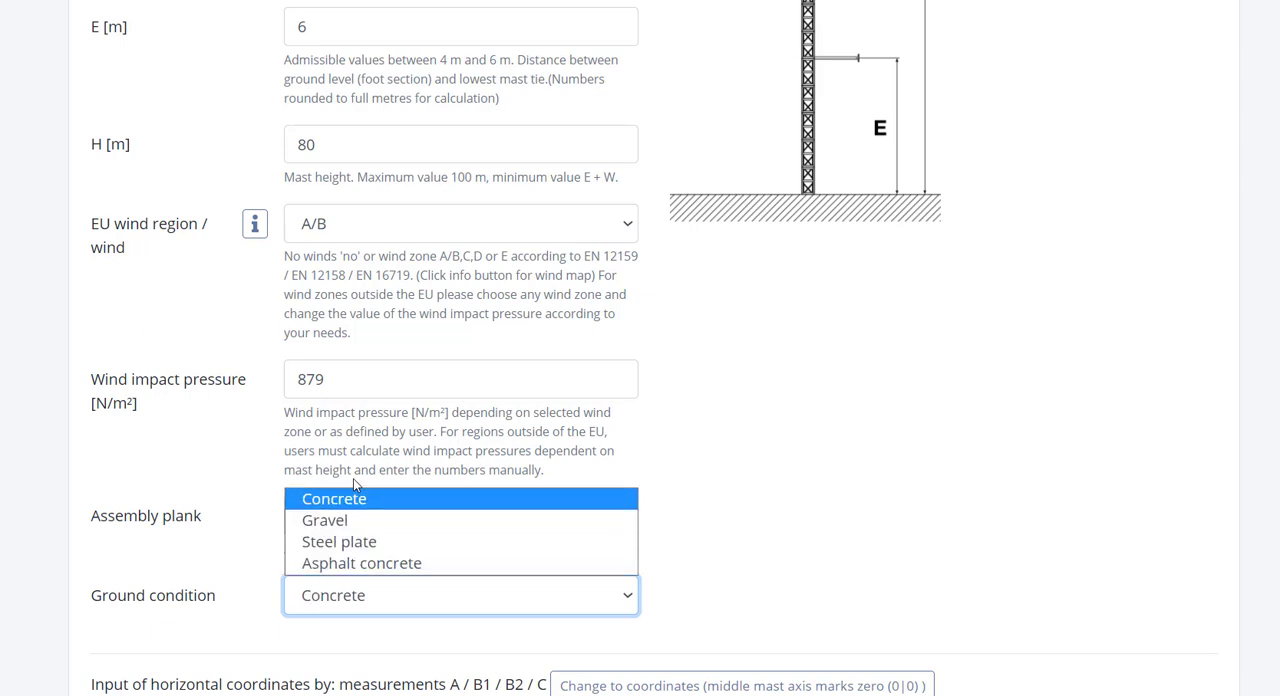
left_click(340, 503)
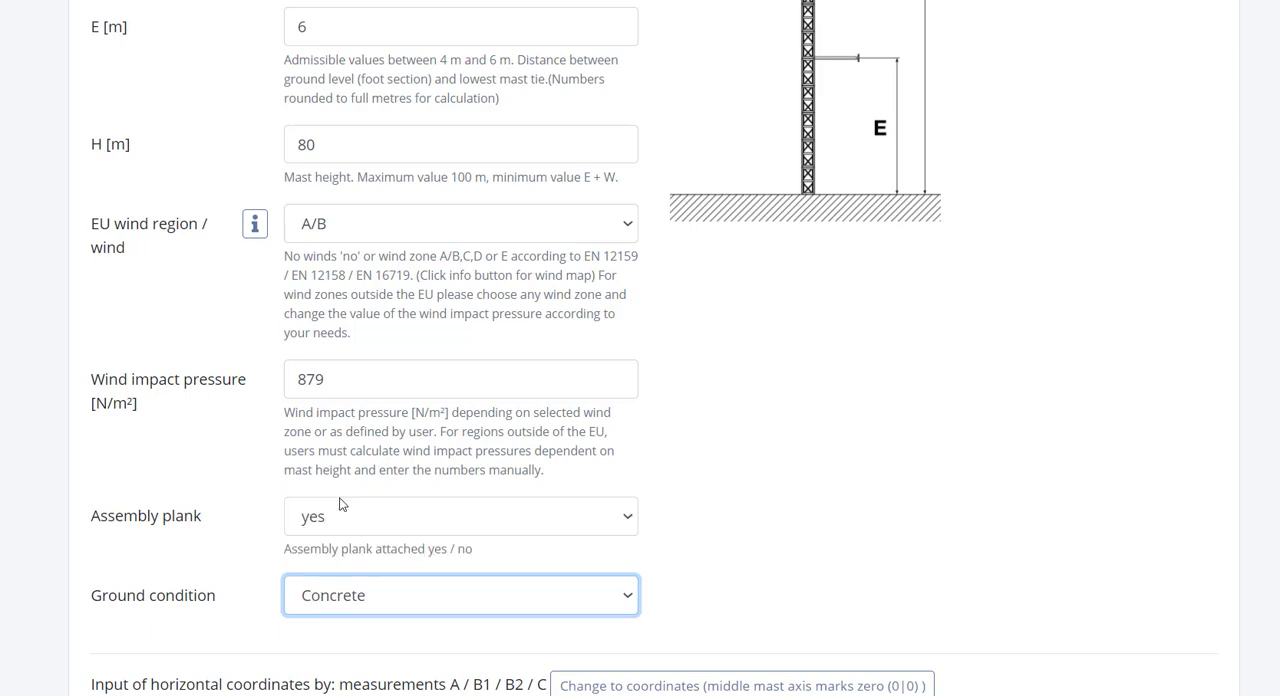
left_click(498, 618)
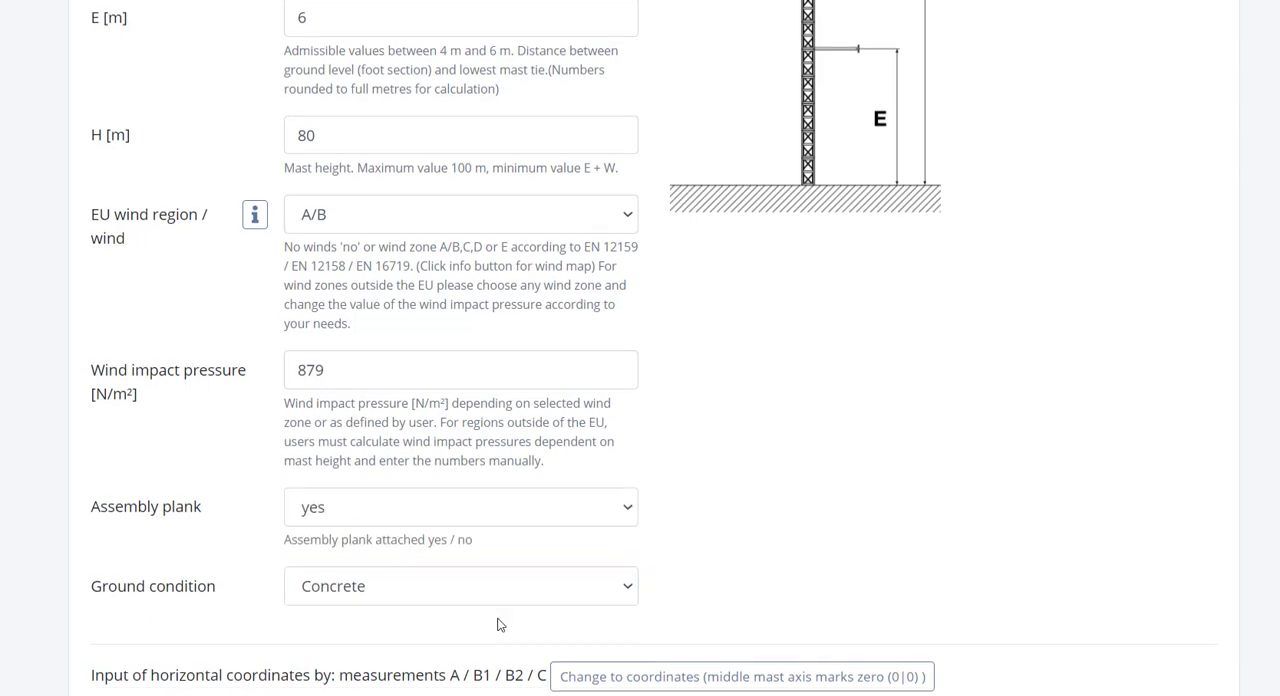
Step: Switch the horizontal input to coordinates with the middle mast axis as zero, and return it to measurements A / B1 / B2 / C
scroll(499, 625, "down", 4)
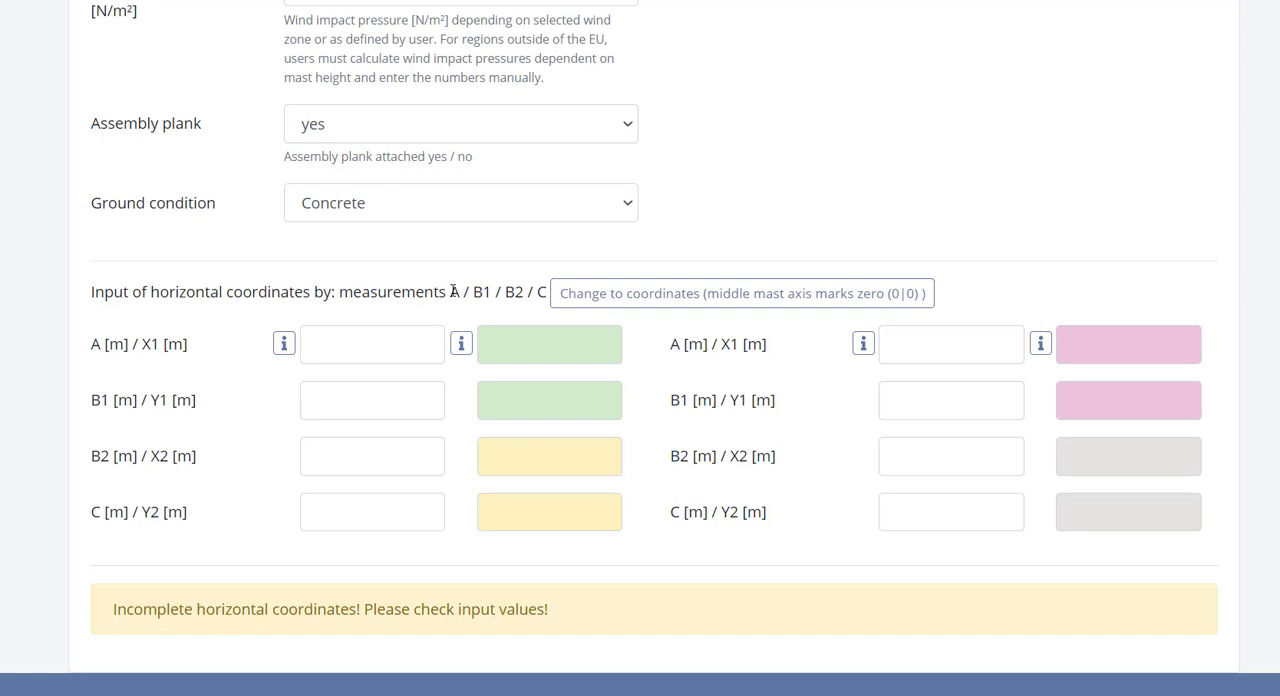
left_click_drag(446, 291, 543, 294)
left_click(522, 293)
left_click(597, 297)
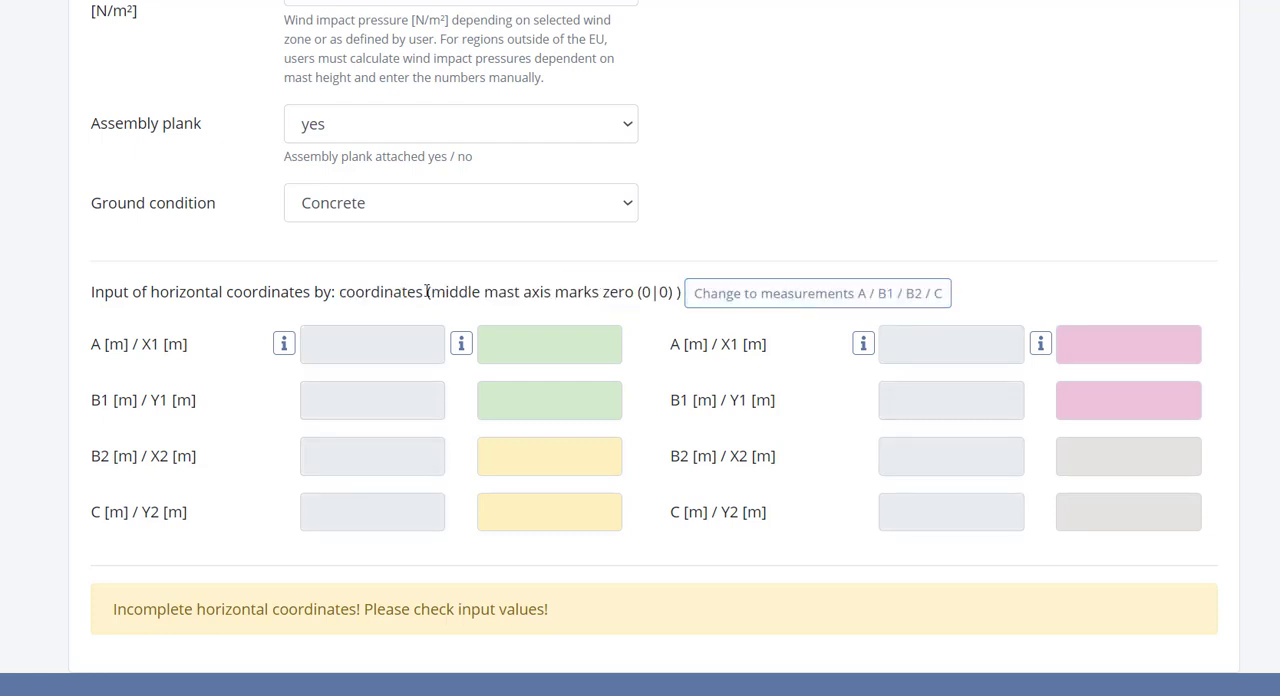
left_click_drag(427, 291, 658, 297)
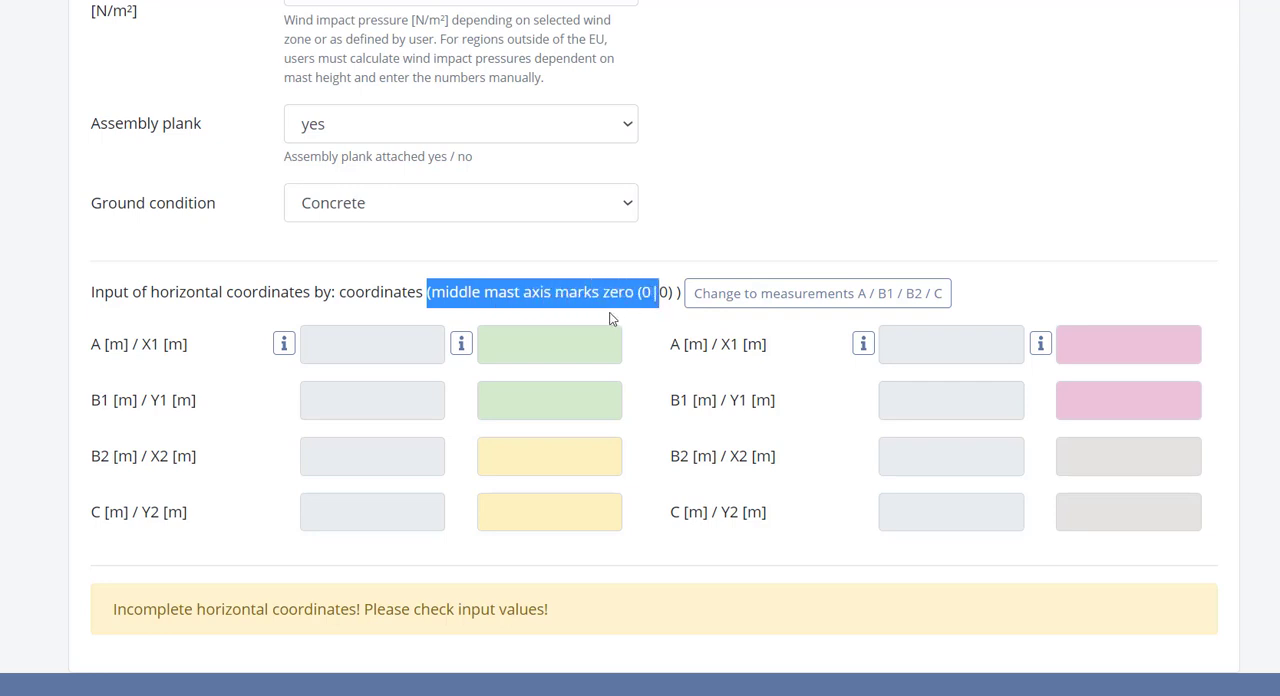
left_click(610, 320)
left_click(733, 297)
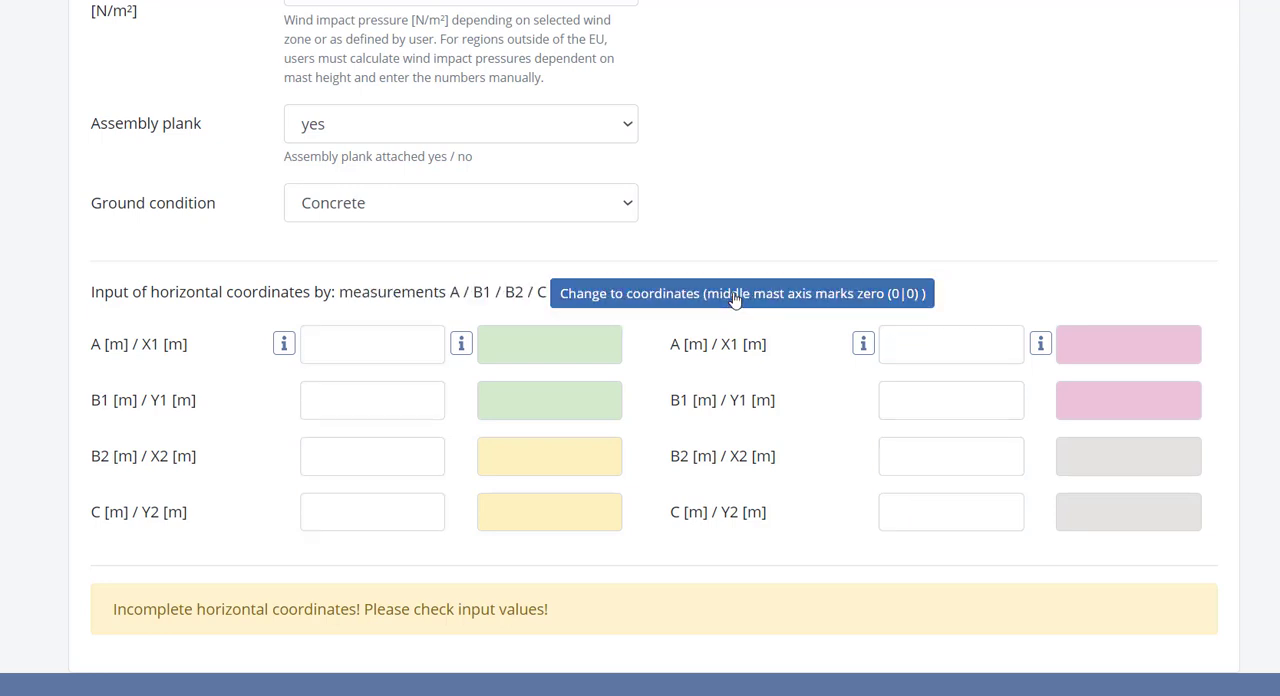
left_click_drag(447, 292, 548, 303)
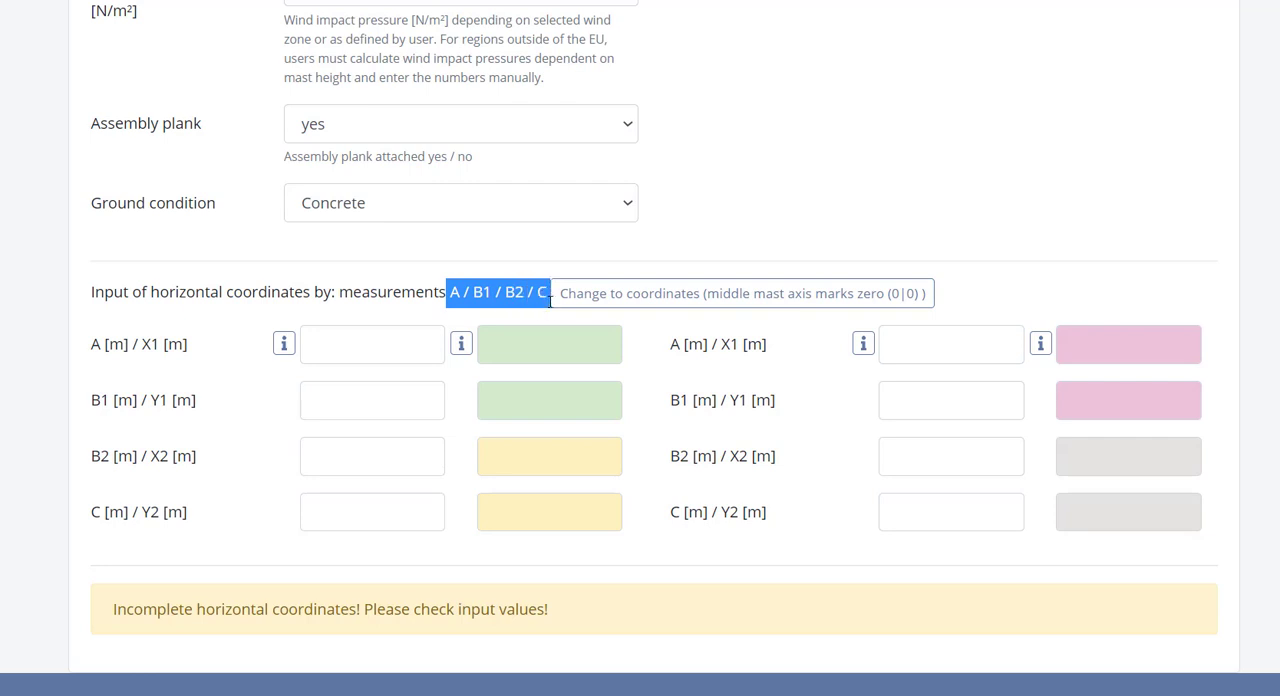
left_click(391, 302)
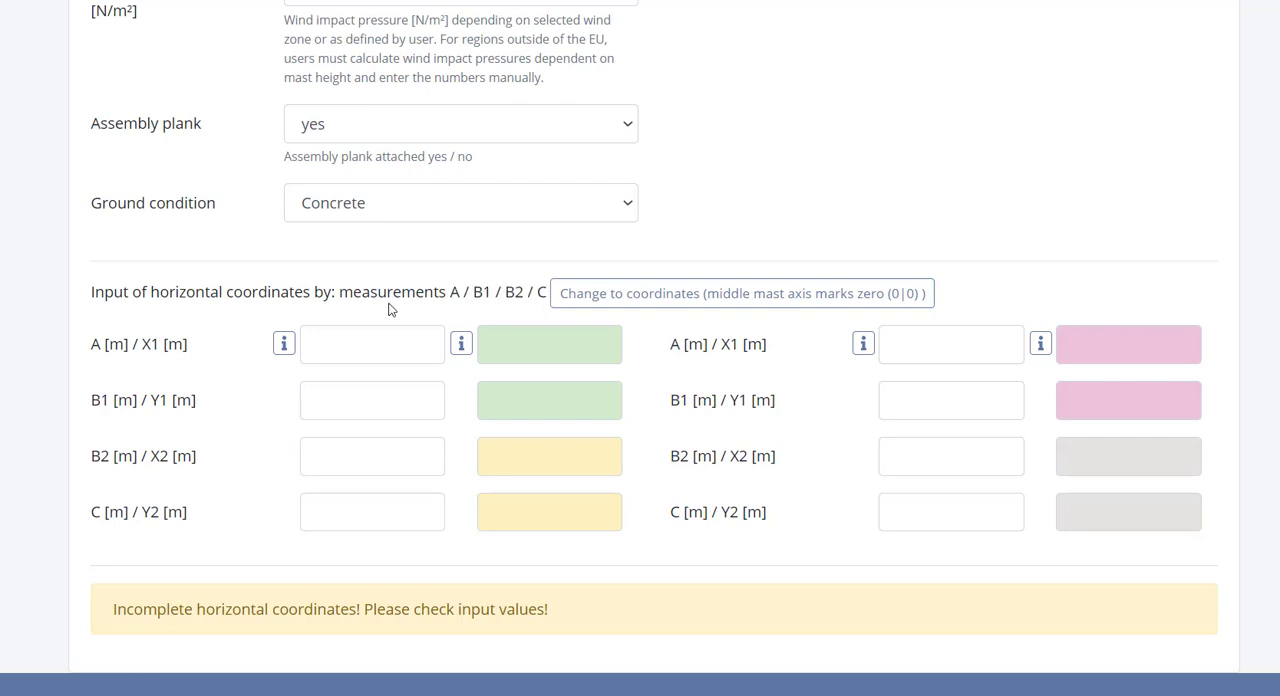
Step: Consult the measurement and coordinate diagrams, and set the first mast's A, B1 and B2 to 2 m and C to 0 m
left_click(285, 344)
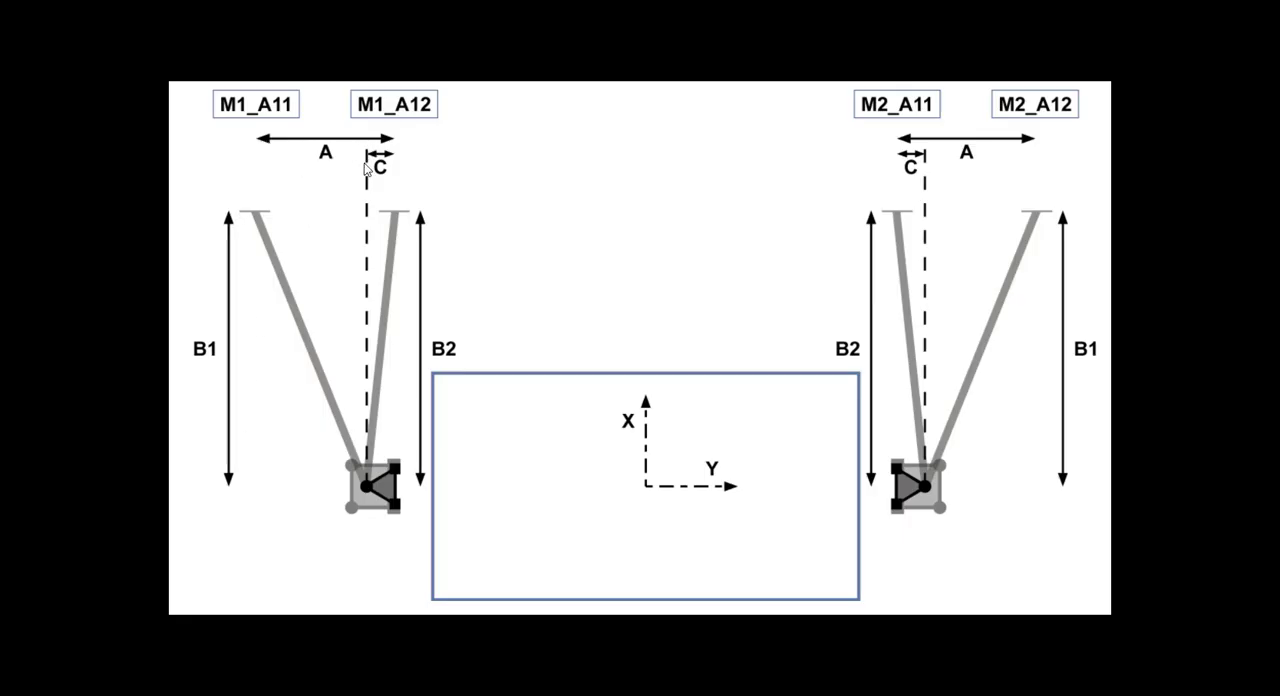
key("ctrl+w")
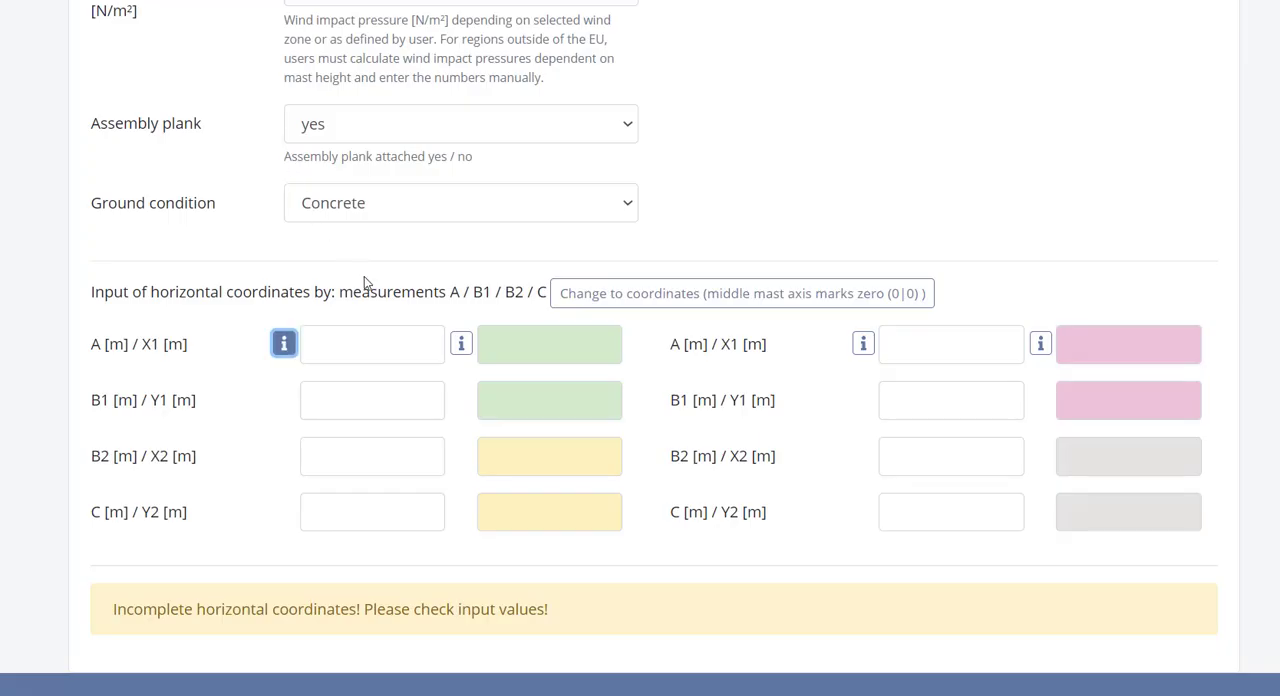
left_click(458, 348)
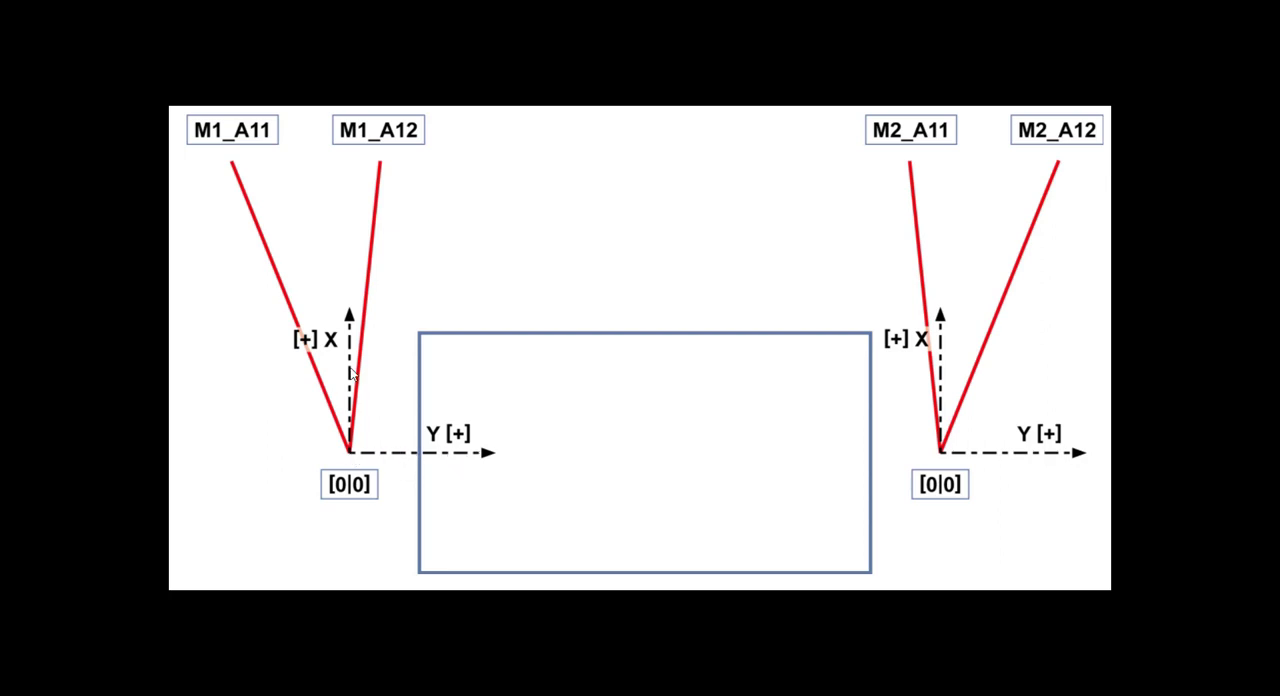
left_click(227, 547)
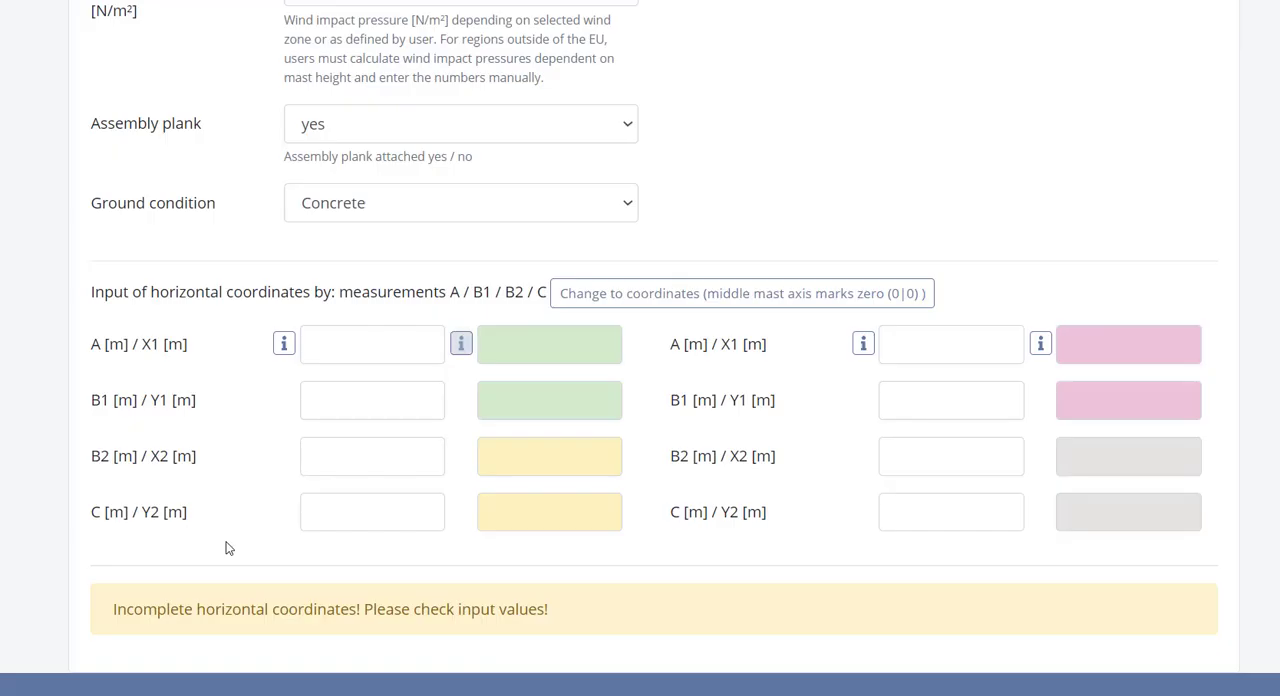
left_click(341, 339)
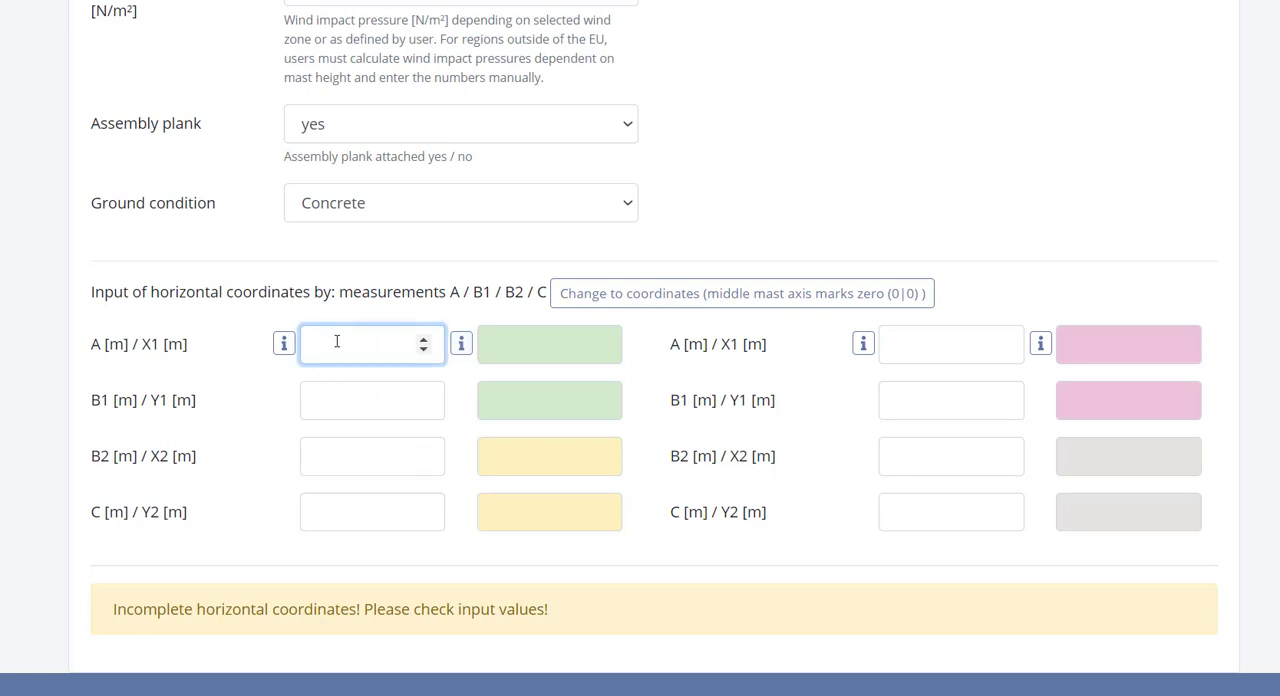
type("2")
left_click(332, 397)
type("2")
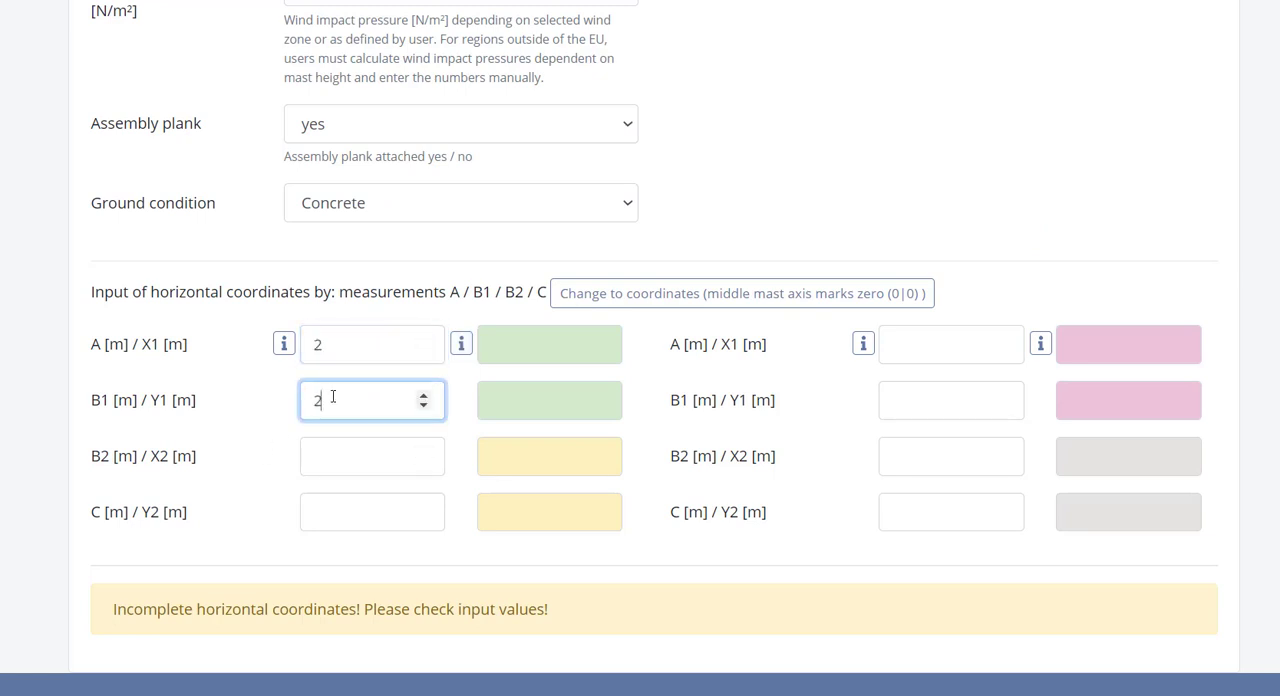
left_click(326, 456)
type("2")
left_click(321, 507)
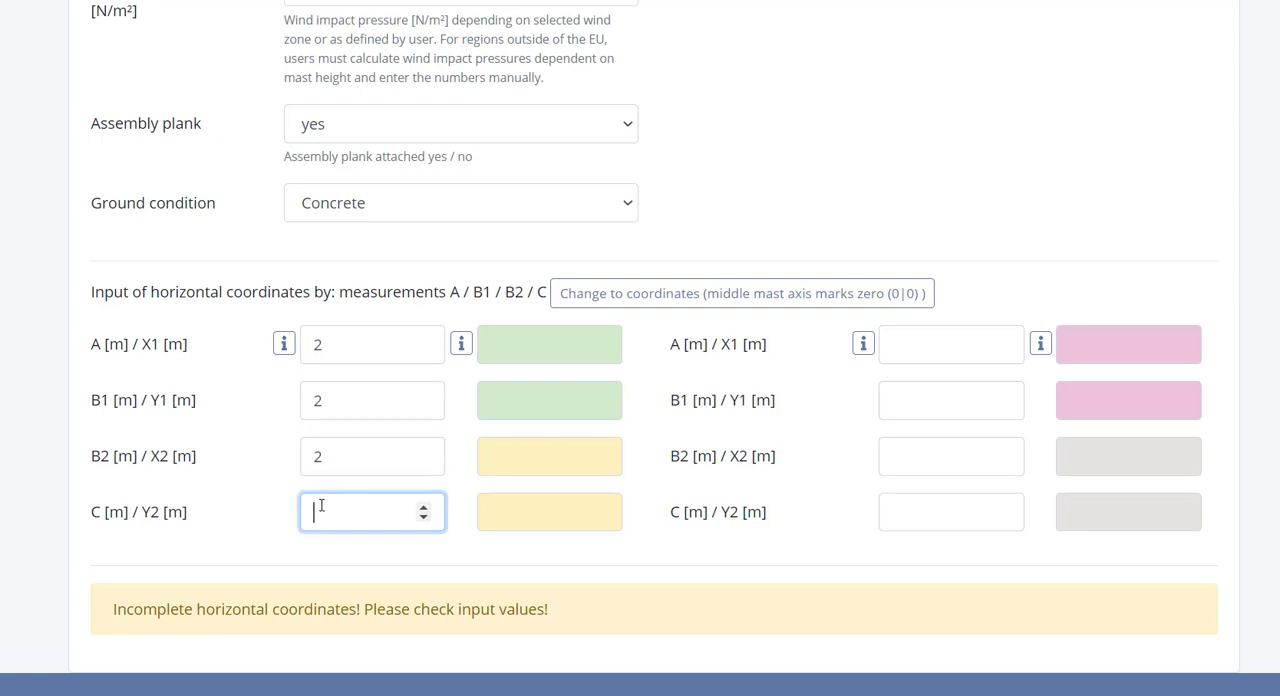
type("0")
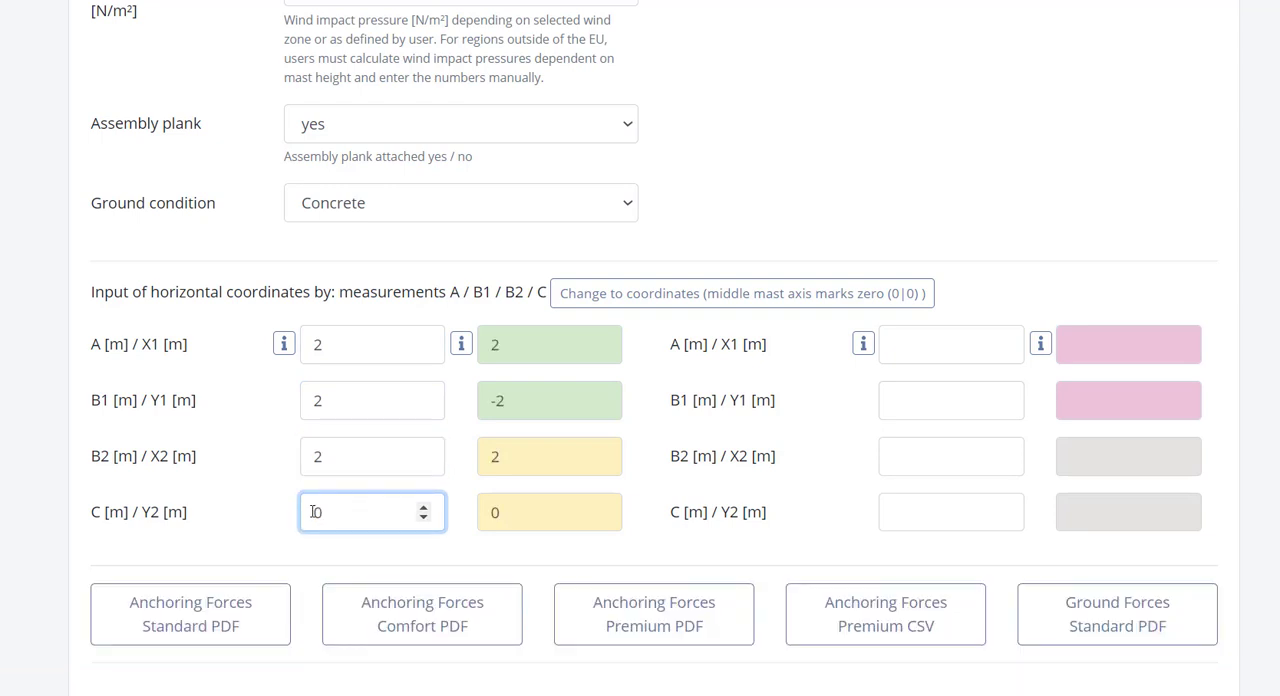
Step: Set the second mast's measurements A, B1 and B2 to 2 m each and C to 0 m
scroll(290, 600, "up", 1)
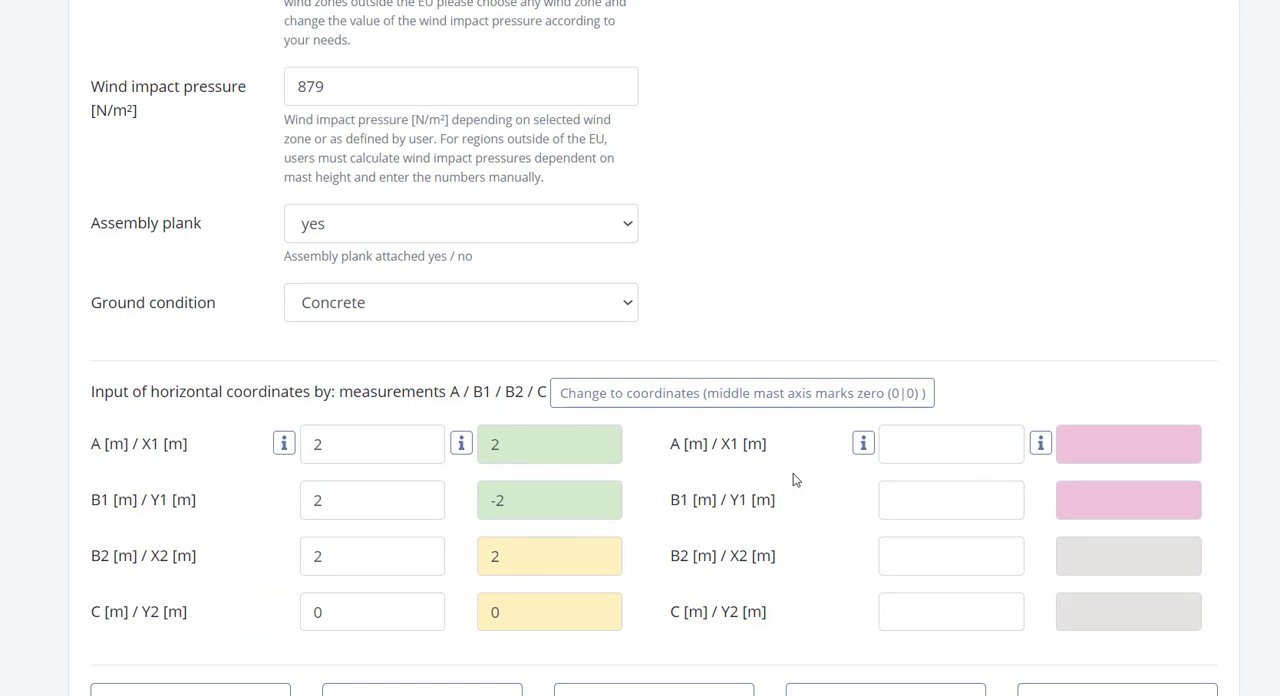
left_click(903, 443)
type("2")
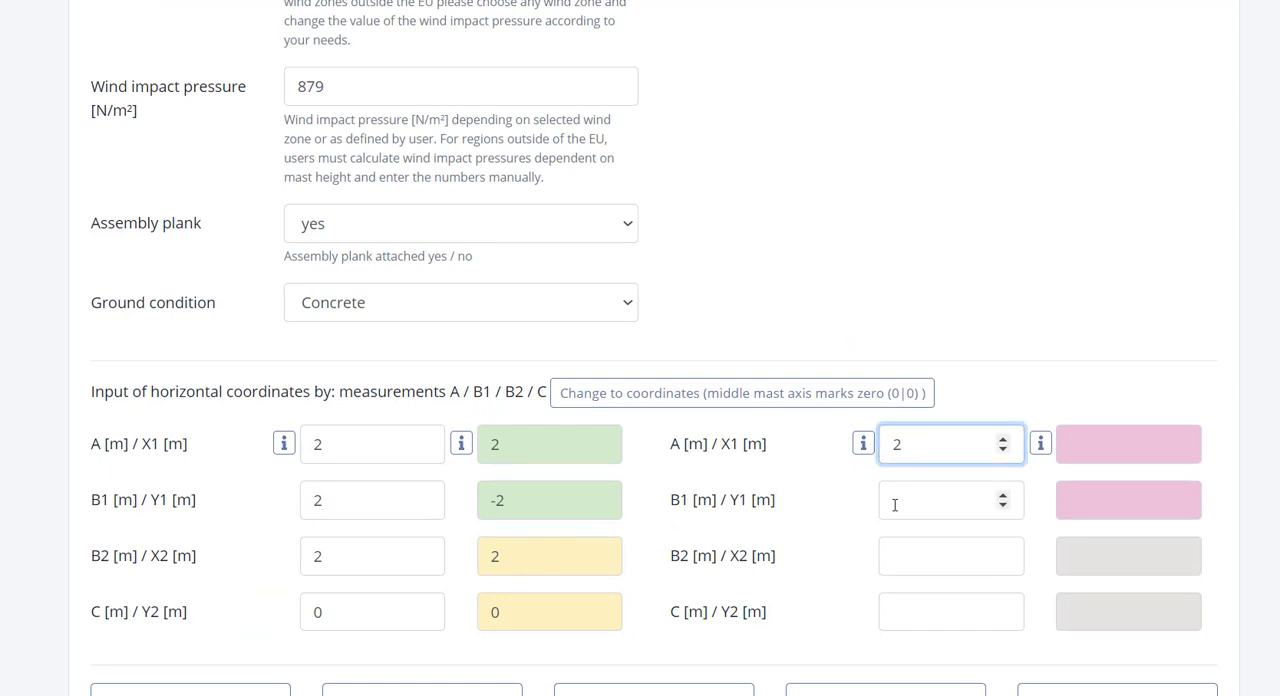
left_click(896, 505)
type("2")
left_click(906, 547)
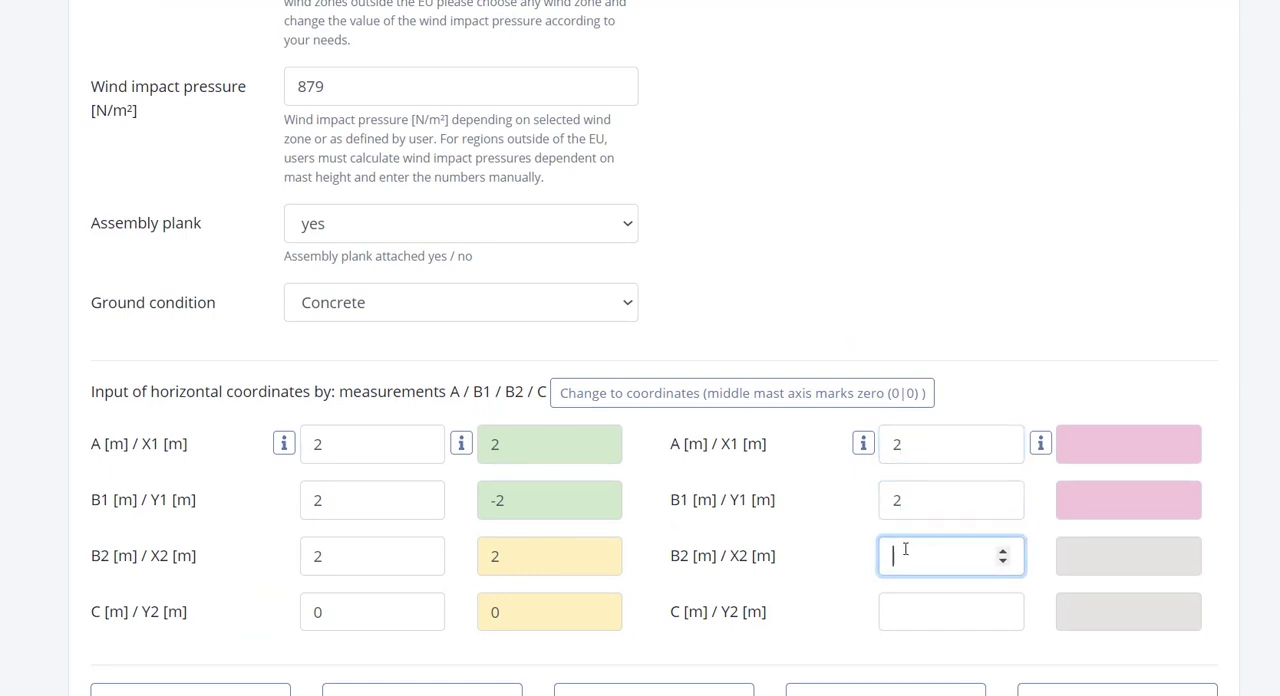
type("2")
left_click(907, 606)
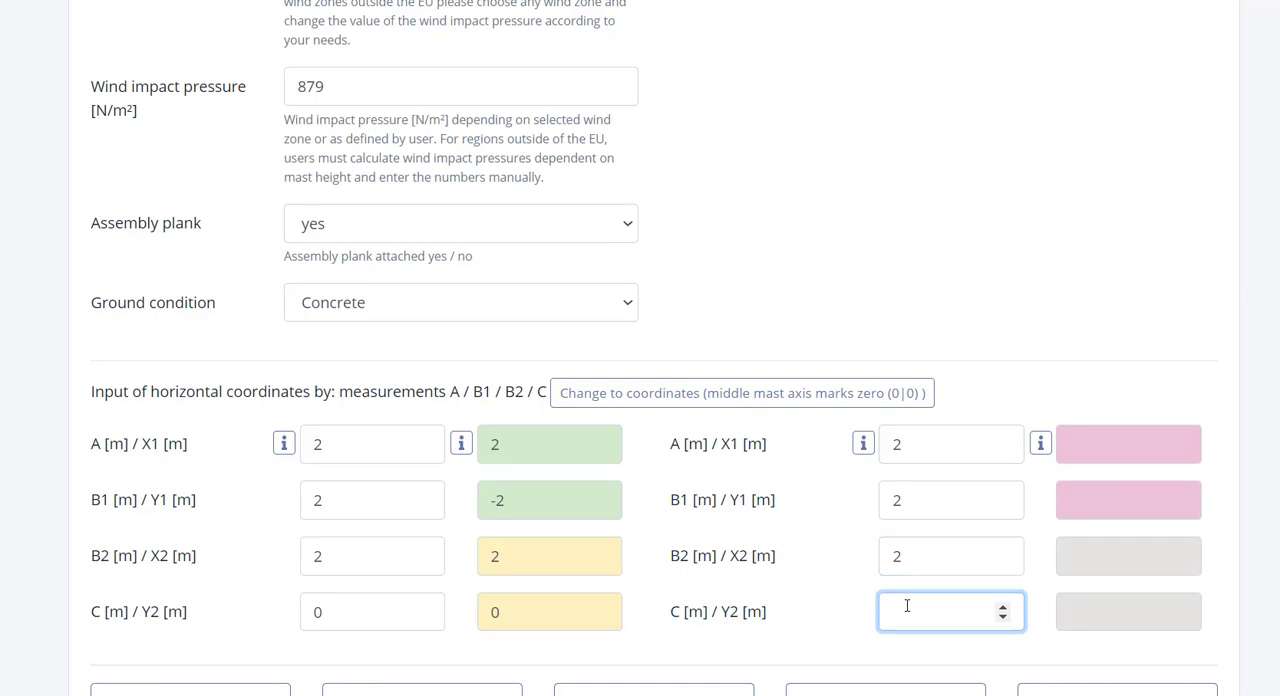
type("0")
scroll(913, 598, "down", 3)
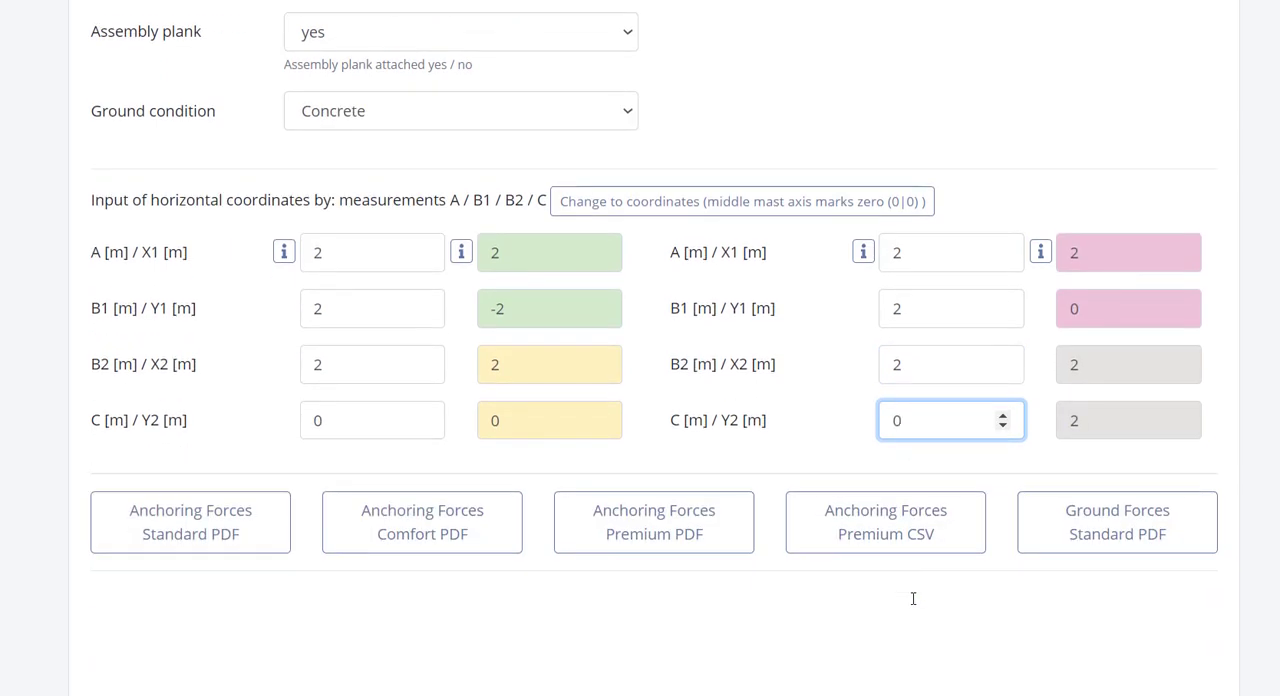
Step: Try 3 m for the first mast's measurement A, examine the anchoring force drawing, and restore A to 2 m
scroll(913, 605, "down", 4)
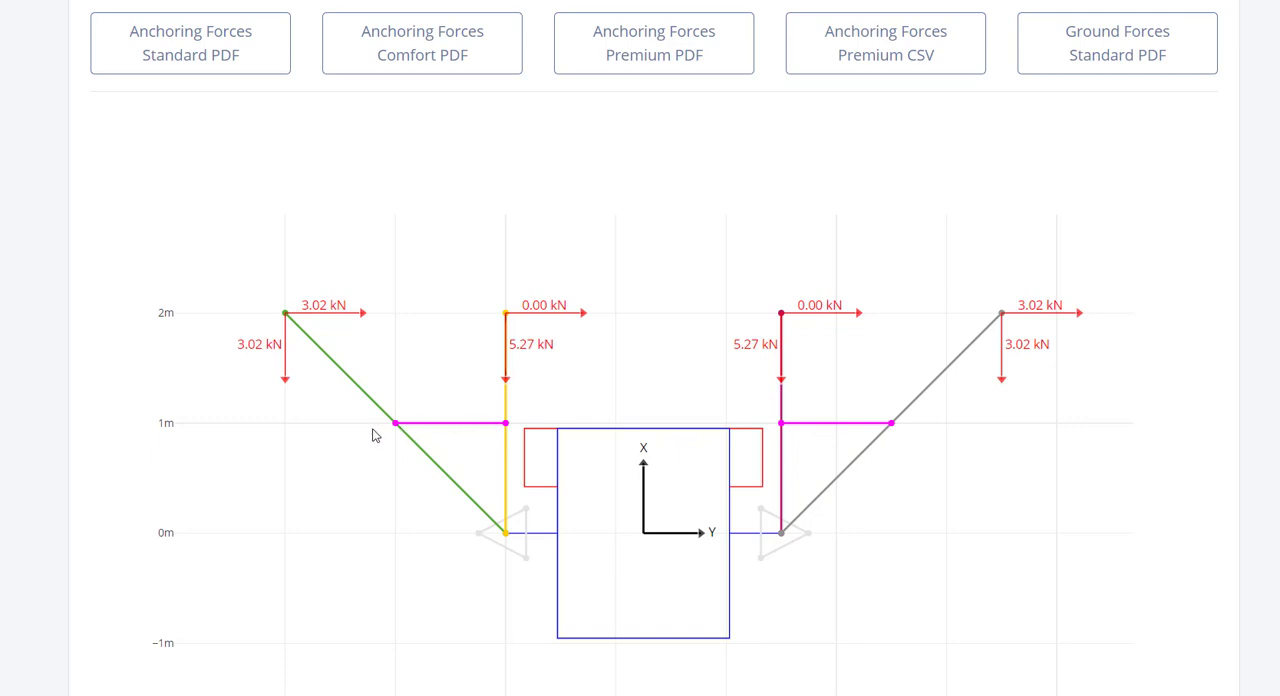
scroll(249, 450, "up", 4)
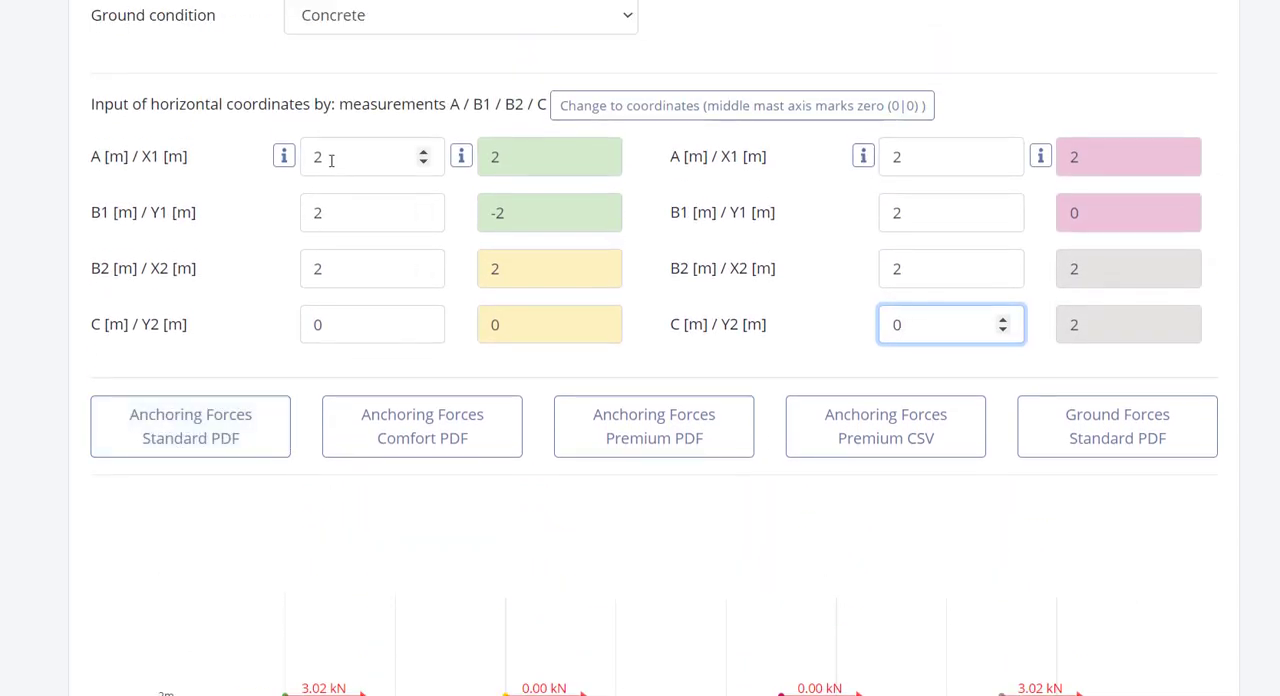
double_click(332, 160)
type("3")
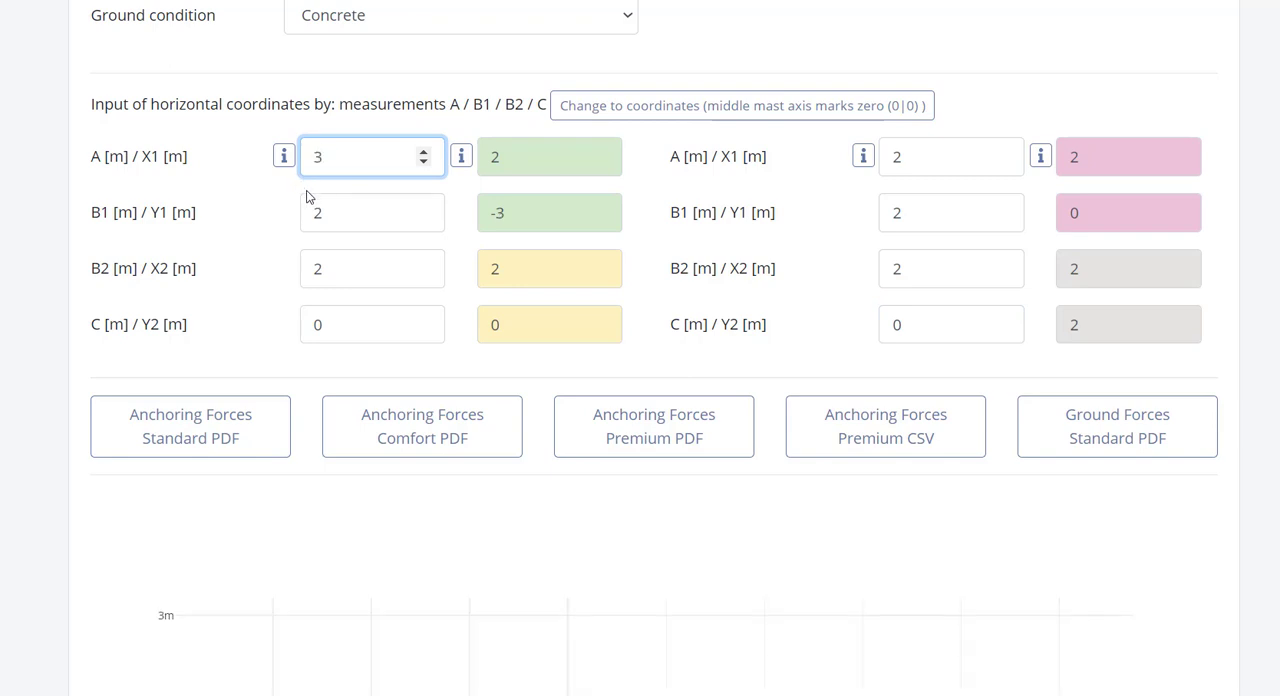
scroll(310, 198, "down", 4)
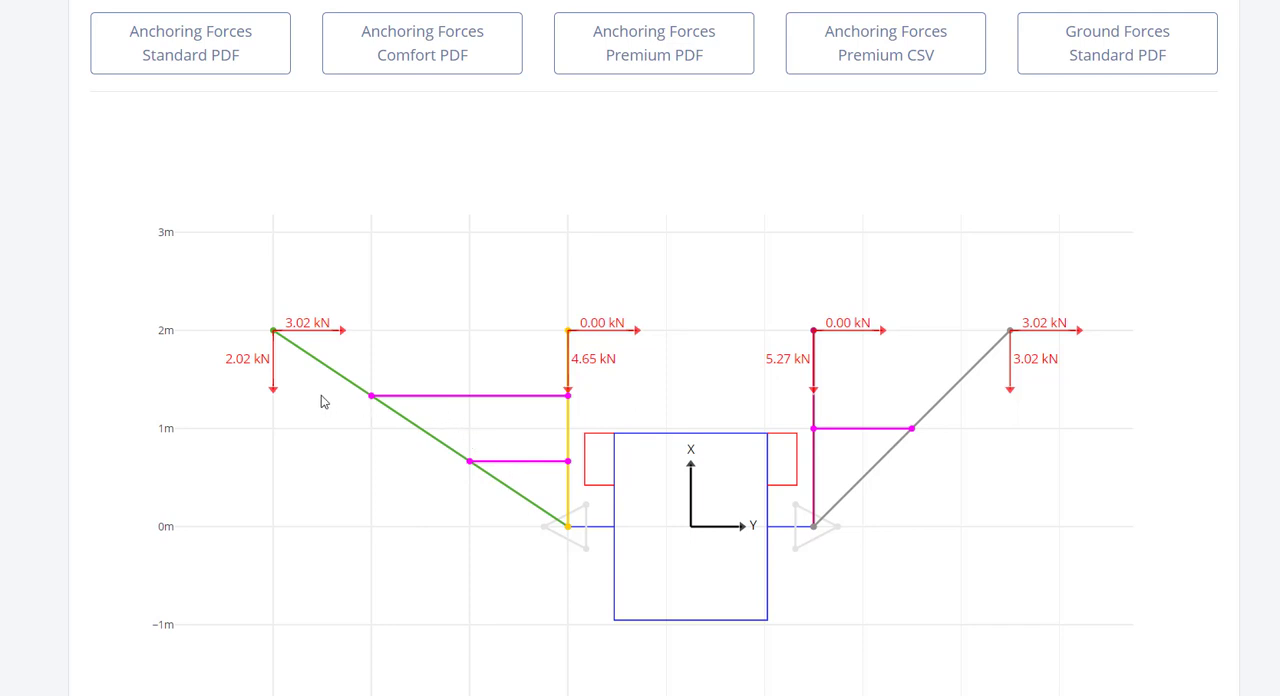
scroll(318, 400, "up", 4)
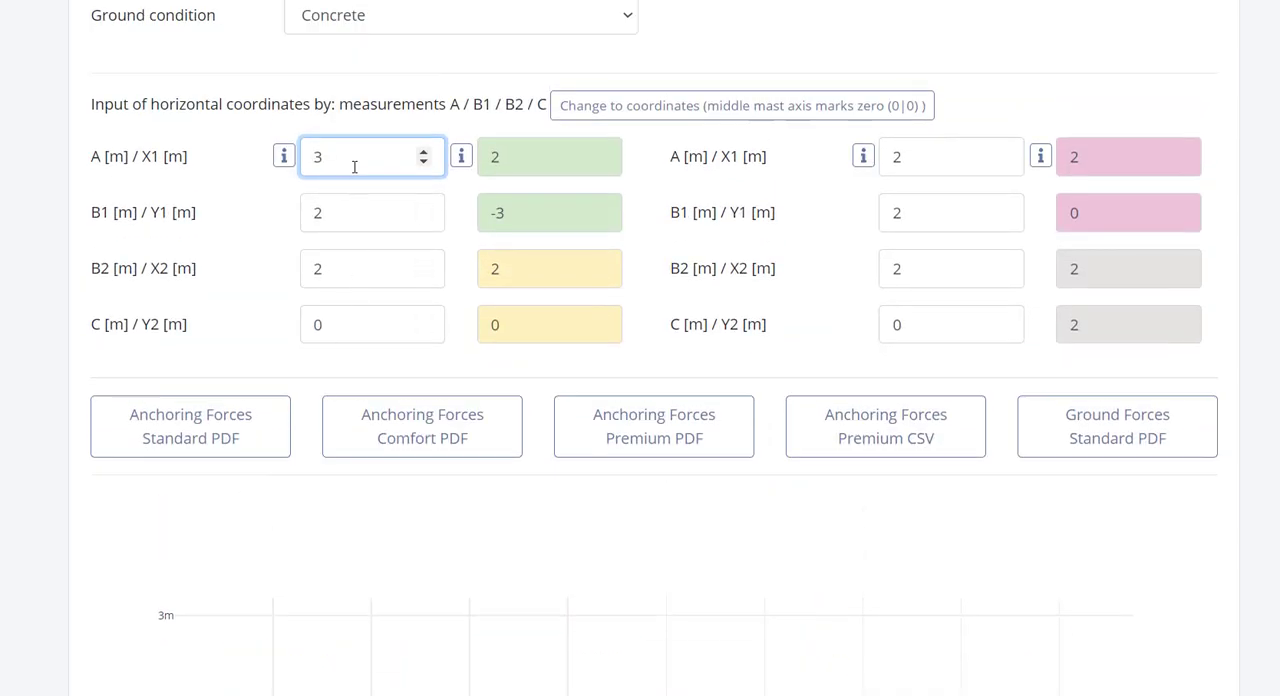
left_click_drag(354, 160, 302, 168)
type("2")
Step: Generate the Anchoring Forces Standard PDF and review its hoist, vertical installation and wind force details
scroll(304, 185, "down", 3)
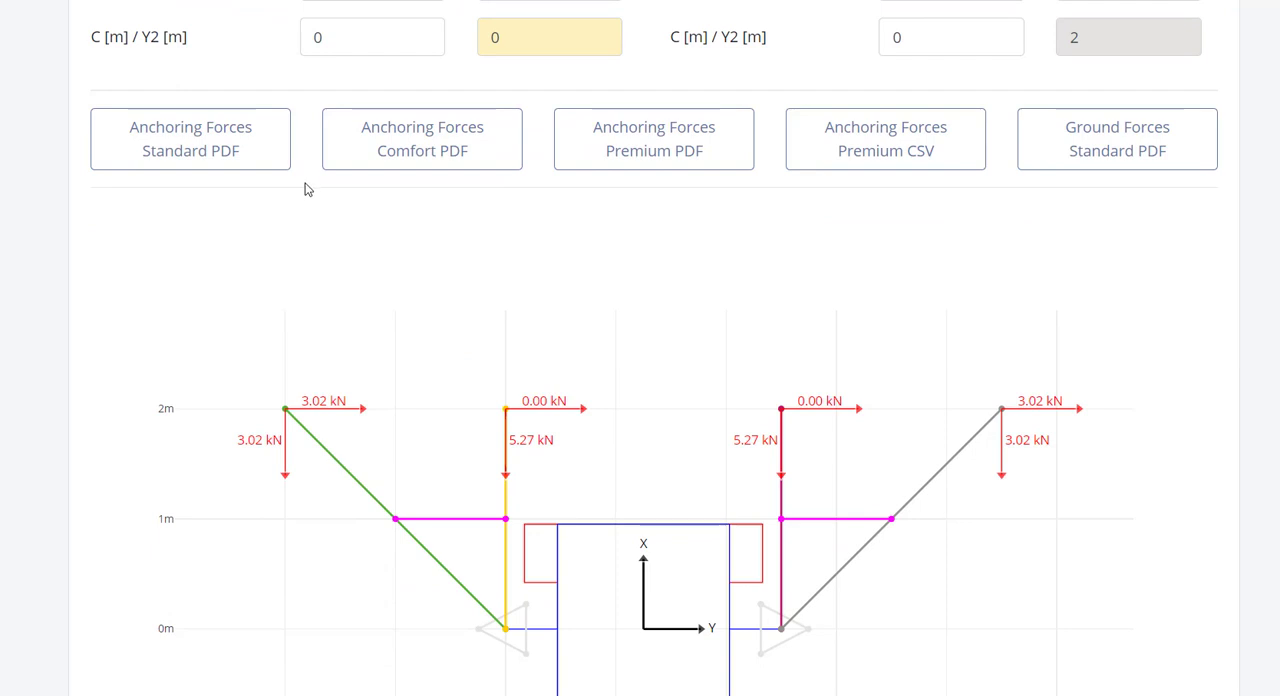
left_click(263, 158)
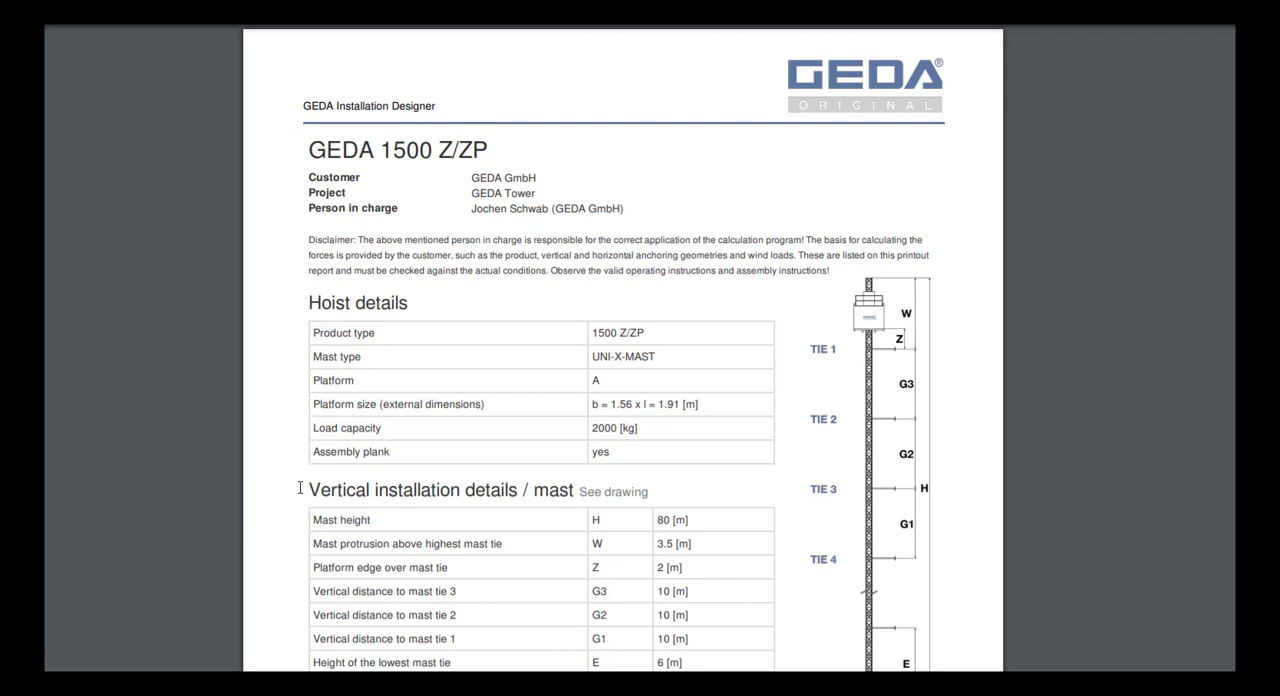
scroll(300, 489, "down", 6)
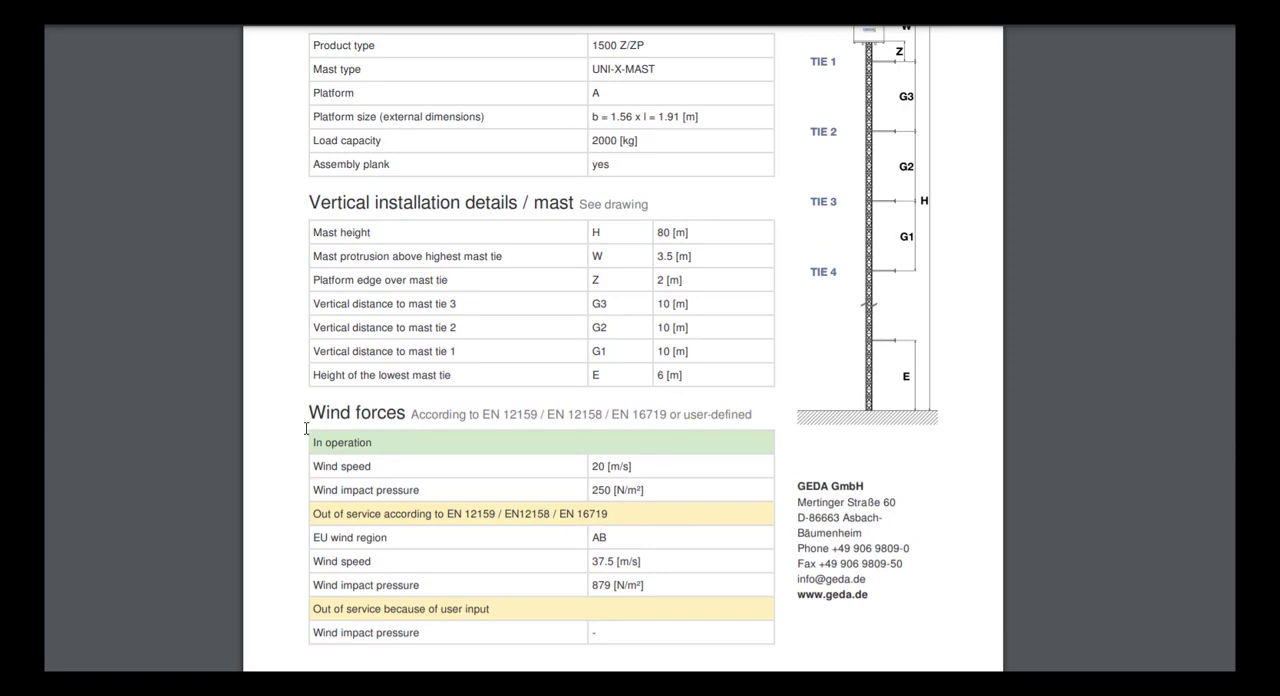
scroll(297, 440, "down", 14)
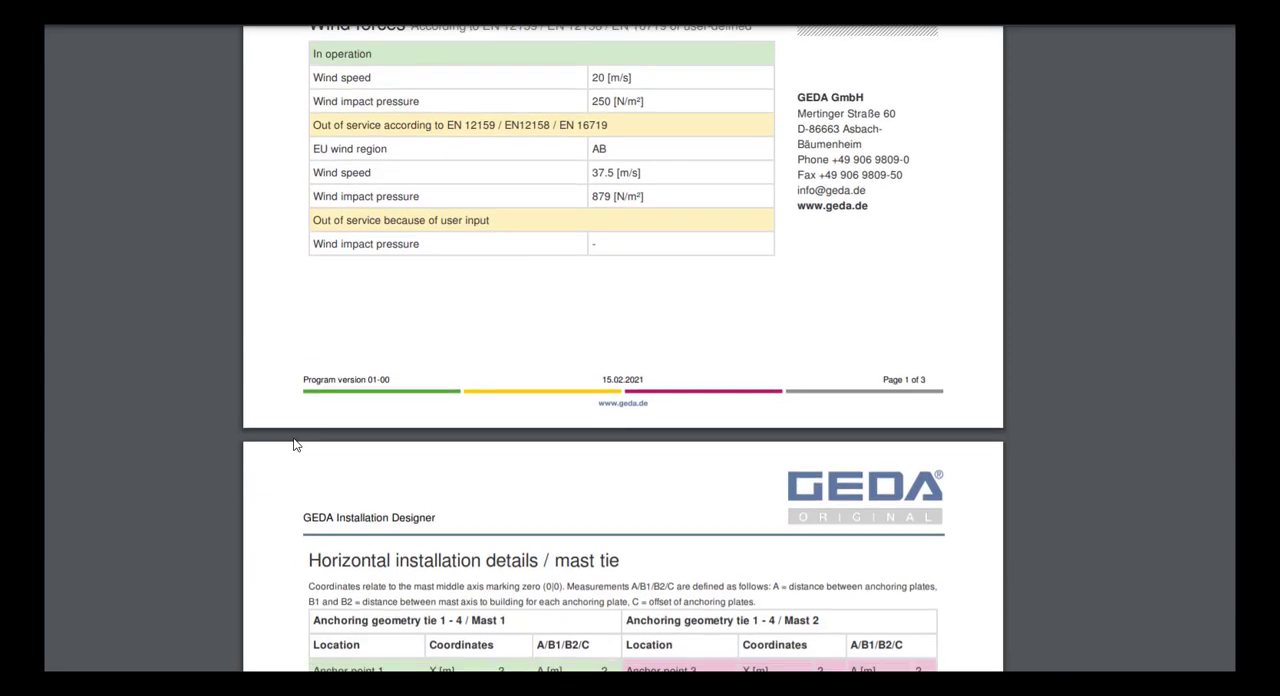